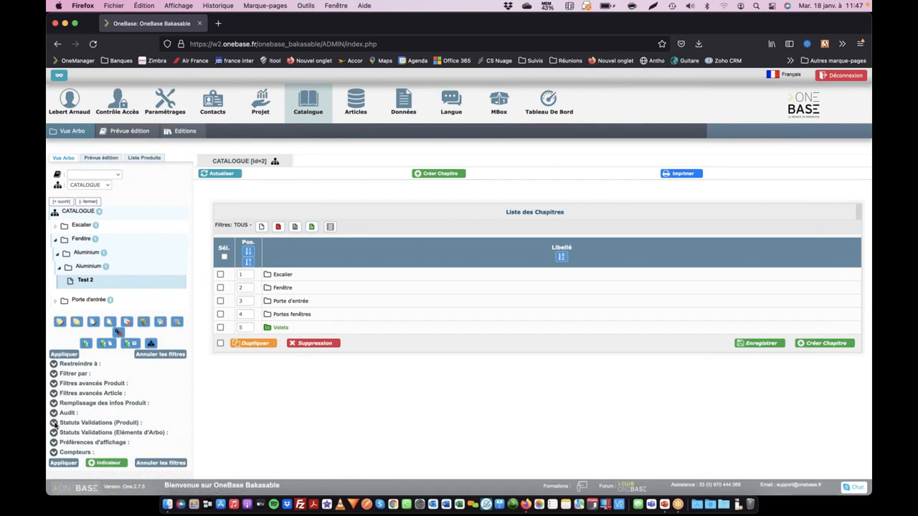
Expand the Compteurs and Audit filter sections of the catalogue tree view and examine their options
{"action": "left_click", "coordinate": [54, 453]}
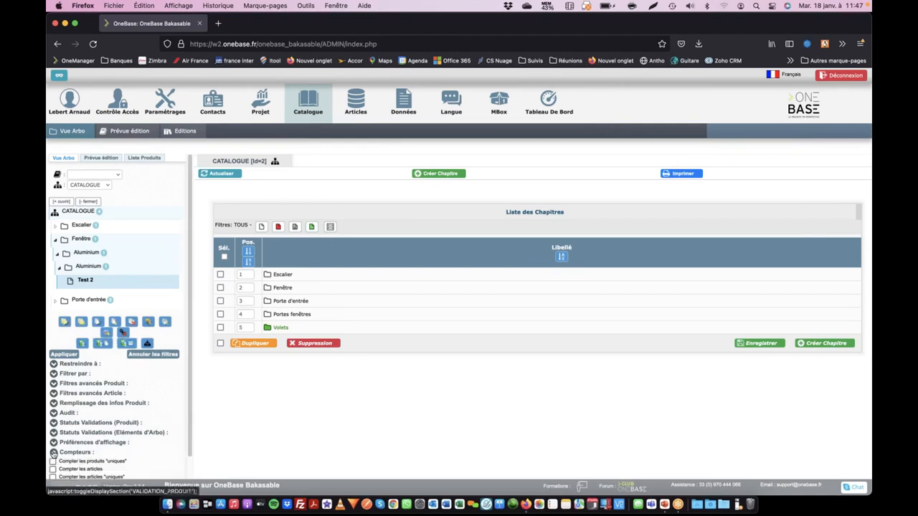
{"action": "left_click", "coordinate": [54, 414]}
{"action": "scroll", "coordinate": [112, 380], "scroll_direction": "down", "scroll_amount": 3}
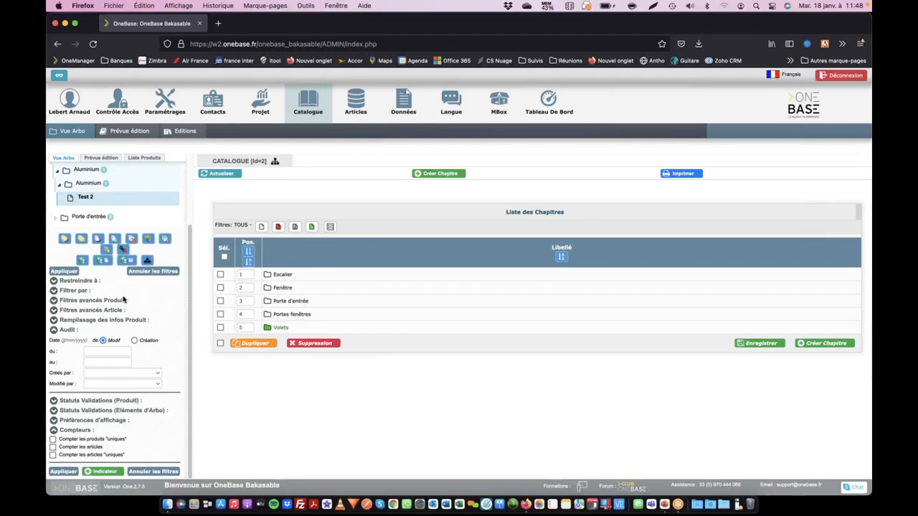
{"action": "scroll", "coordinate": [114, 313], "scroll_direction": "up", "scroll_amount": 3}
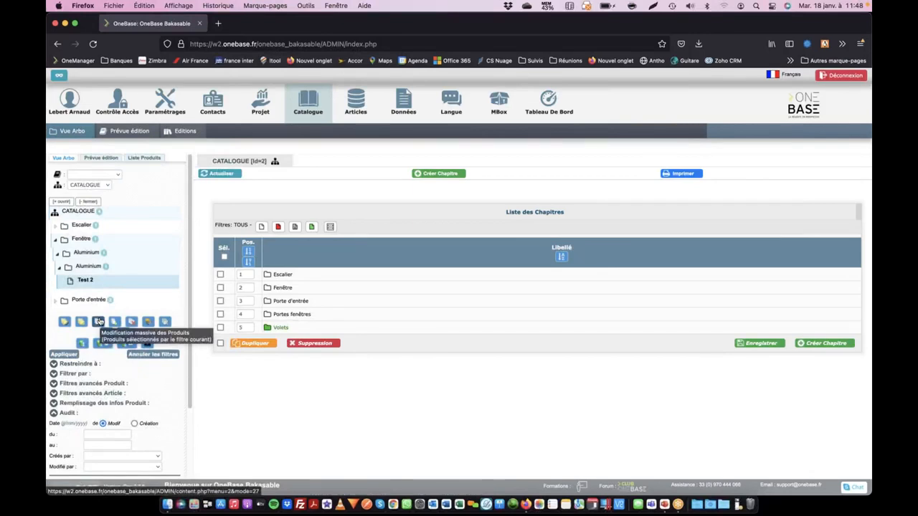
Open the product Test 2 and review its Infos Produit and Têtières pages
{"action": "left_click", "coordinate": [85, 280]}
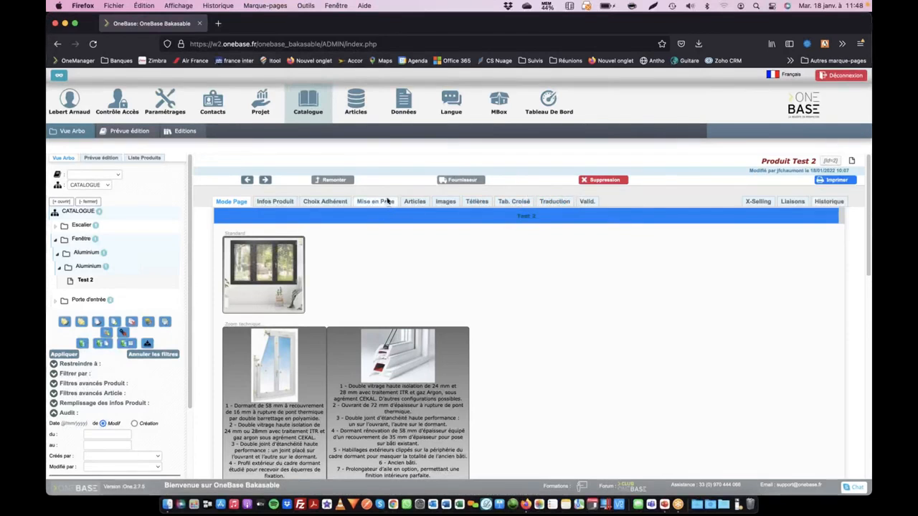
{"action": "left_click", "coordinate": [281, 203]}
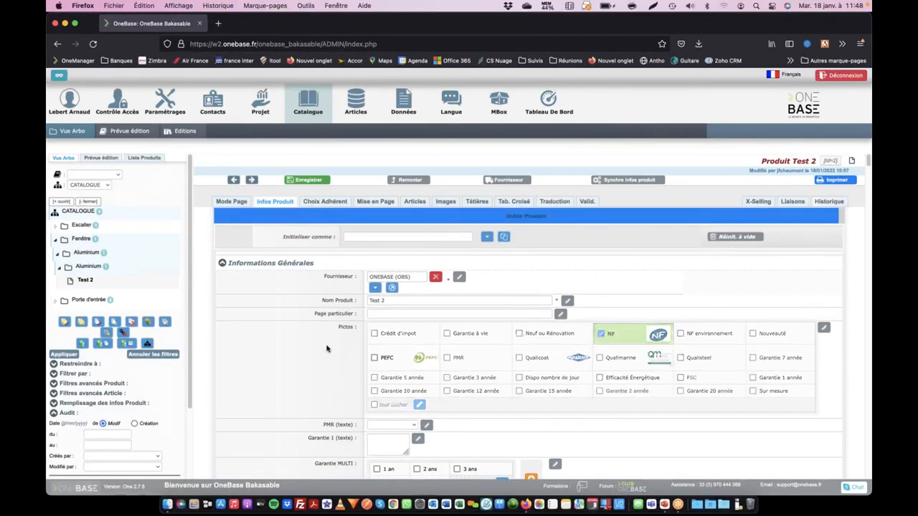
{"action": "left_click", "coordinate": [479, 203]}
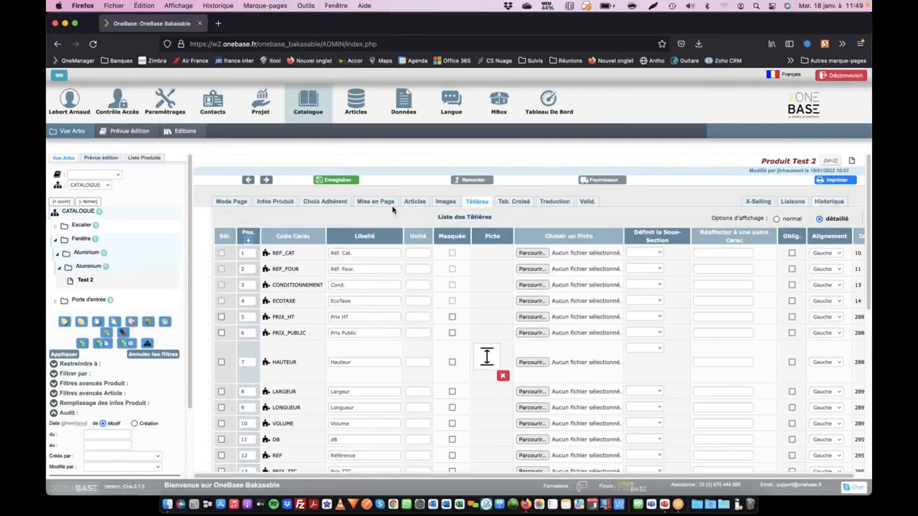
In the OneBase forum's Nouveautés, open the [One.2.7.4] topic on page 2 about hiding catalogue filter sections and product tabs
{"action": "left_click", "coordinate": [625, 479]}
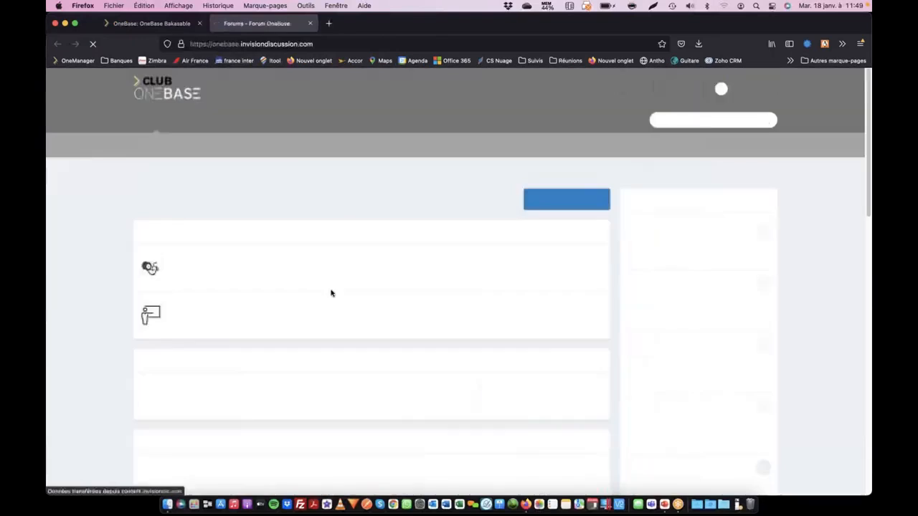
{"action": "left_click", "coordinate": [200, 394]}
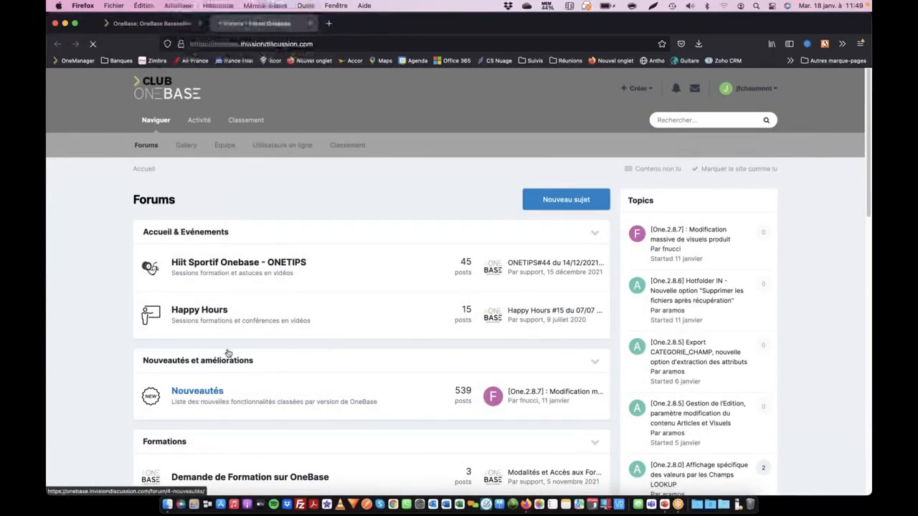
{"action": "scroll", "coordinate": [237, 362], "scroll_direction": "down", "scroll_amount": 10}
{"action": "scroll", "coordinate": [236, 362], "scroll_direction": "down", "scroll_amount": 2}
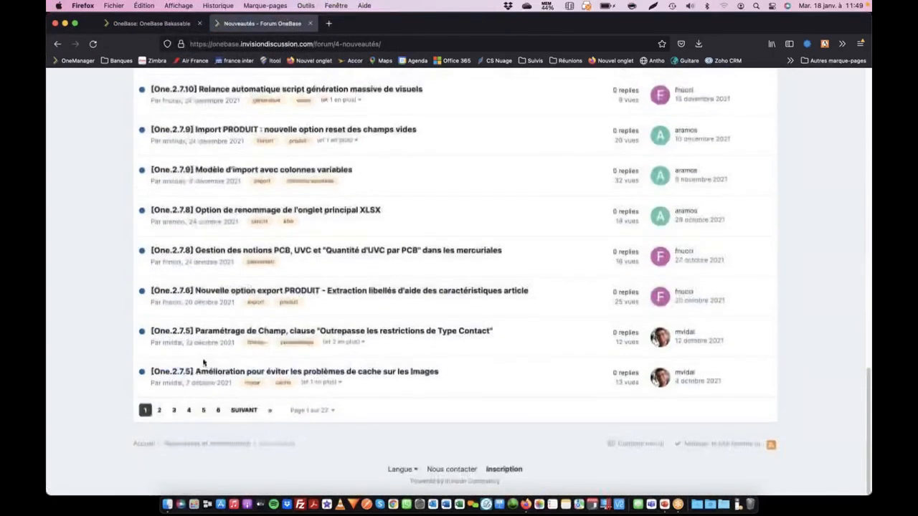
{"action": "left_click", "coordinate": [159, 410]}
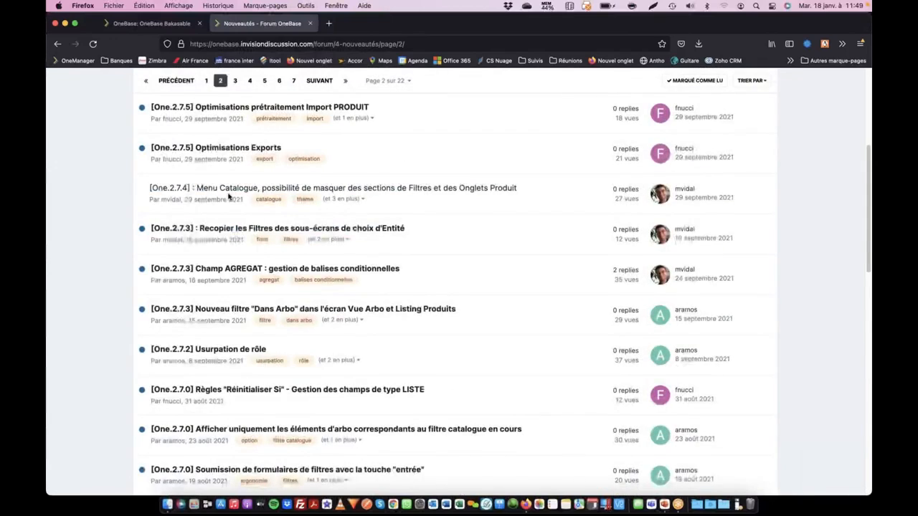
{"action": "left_click", "coordinate": [312, 192]}
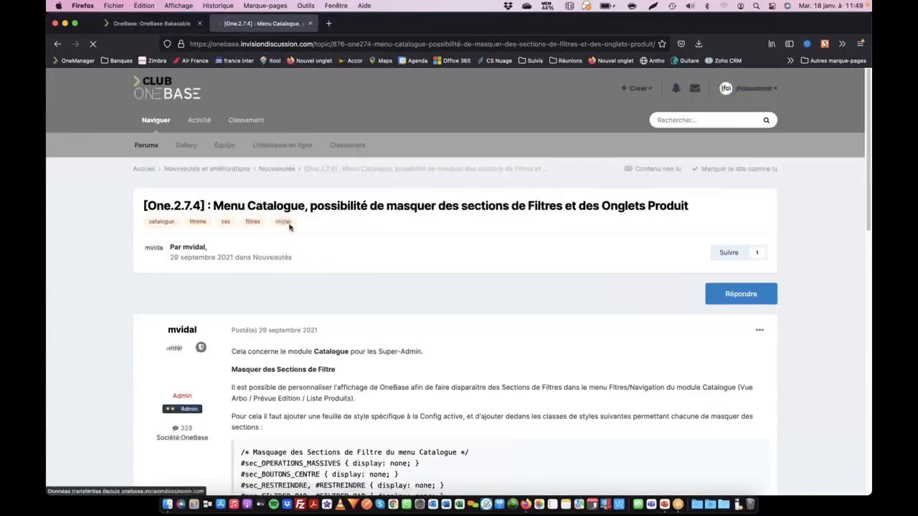
Examine the topic's CSS classes for hiding catalogue filter sections and product sheet tabs, from #sec_OPERATIONS_MASSIVES onwards
{"action": "scroll", "coordinate": [352, 297], "scroll_direction": "down", "scroll_amount": 3}
{"action": "scroll", "coordinate": [354, 297], "scroll_direction": "down", "scroll_amount": 5}
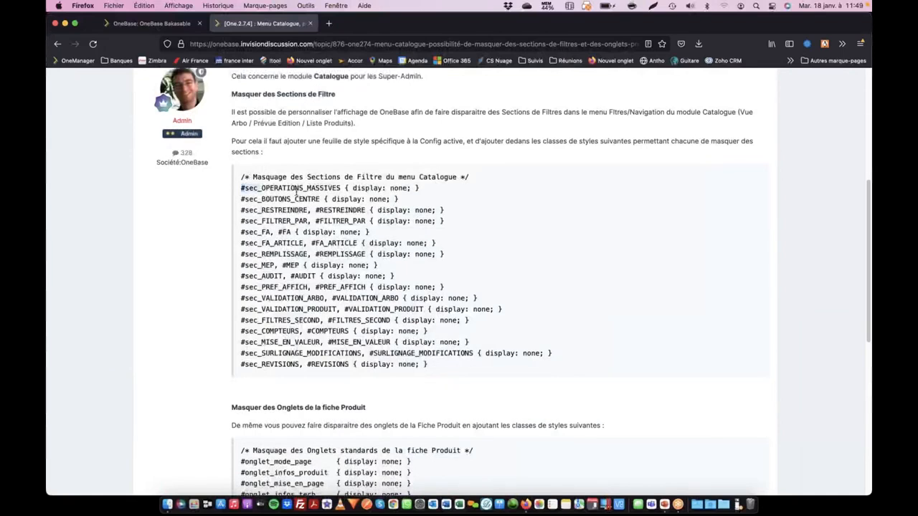
{"action": "left_click_drag", "start_coordinate": [241, 188], "coordinate": [371, 351]}
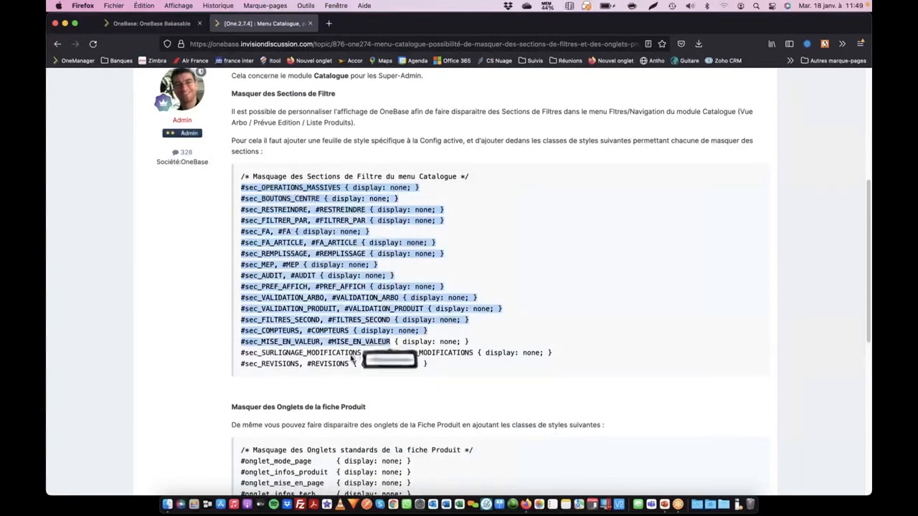
{"action": "scroll", "coordinate": [286, 362], "scroll_direction": "down", "scroll_amount": 6}
{"action": "scroll", "coordinate": [330, 394], "scroll_direction": "up", "scroll_amount": 6}
{"action": "scroll", "coordinate": [329, 394], "scroll_direction": "up", "scroll_amount": 5}
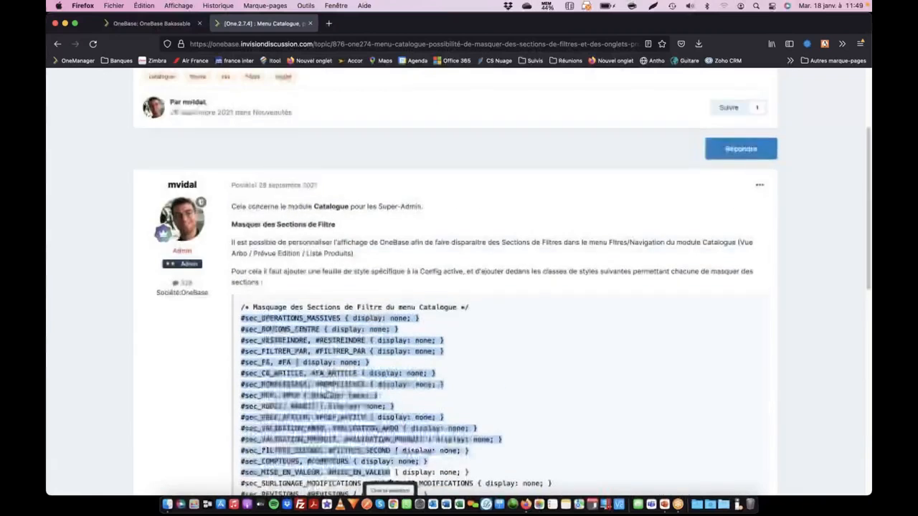
In a duplicate of the OneBase back-office browser tab, open the Apparence settings of the Back-Office CS configuration
{"action": "left_click", "coordinate": [147, 23]}
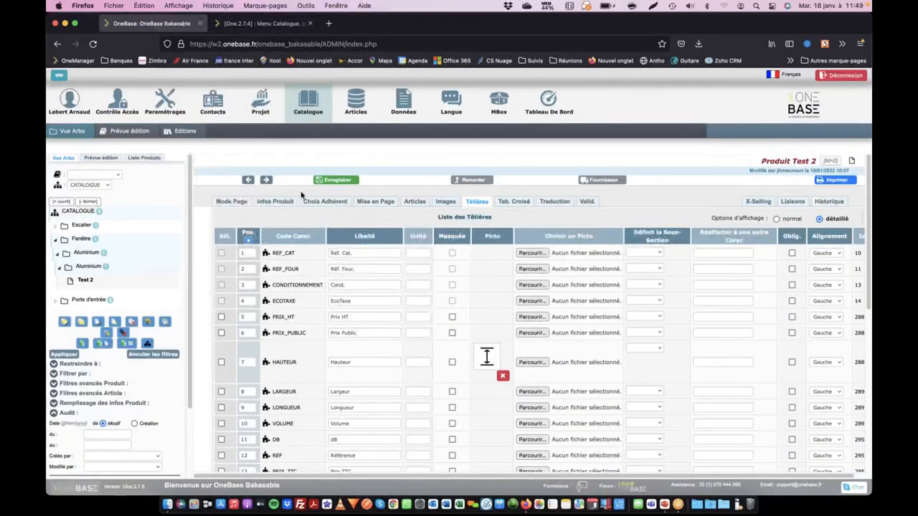
{"action": "right_click", "coordinate": [158, 26]}
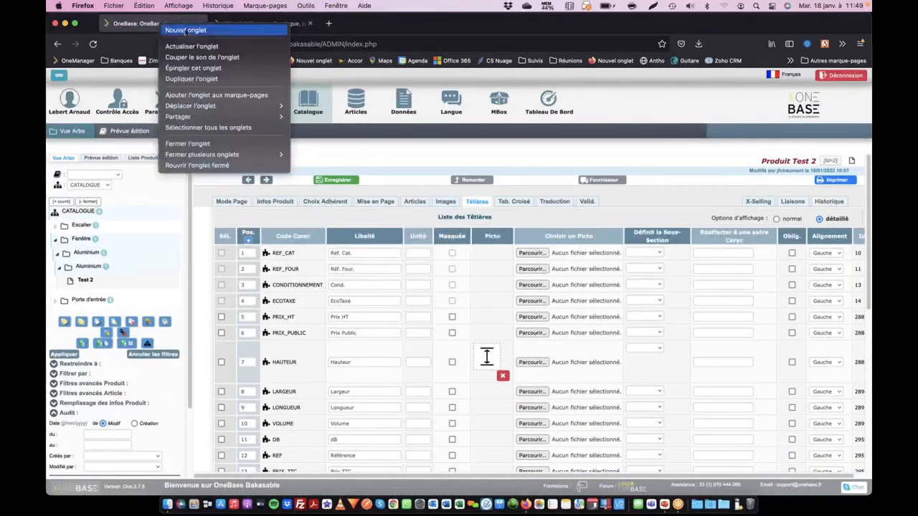
{"action": "left_click", "coordinate": [190, 79]}
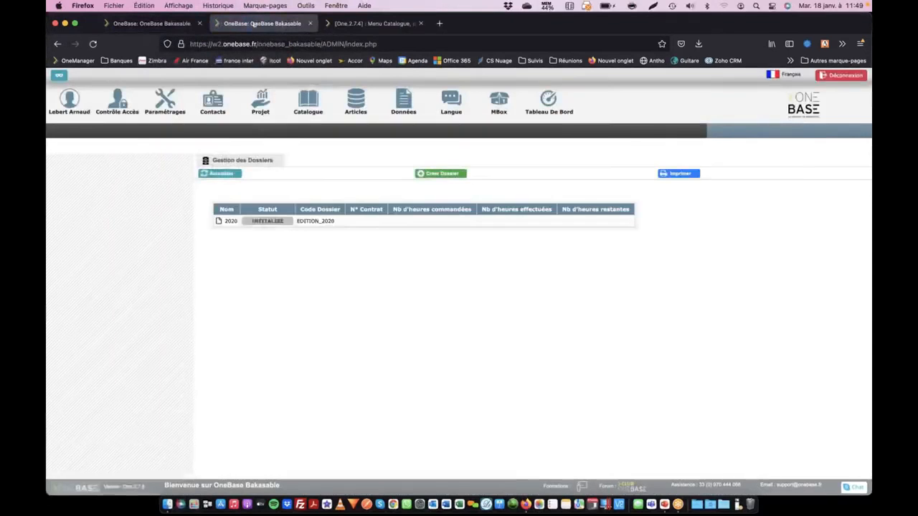
{"action": "mouse_move", "coordinate": [149, 100]}
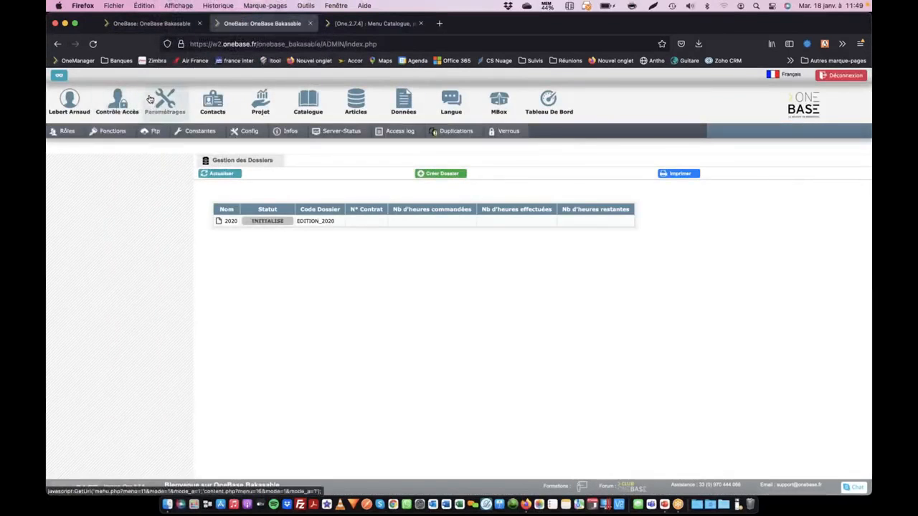
{"action": "left_click", "coordinate": [238, 132]}
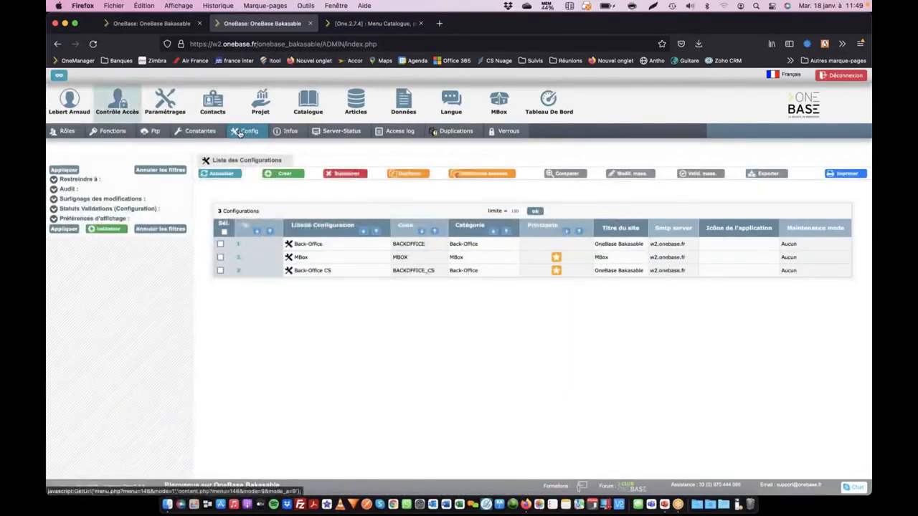
{"action": "left_click", "coordinate": [311, 274]}
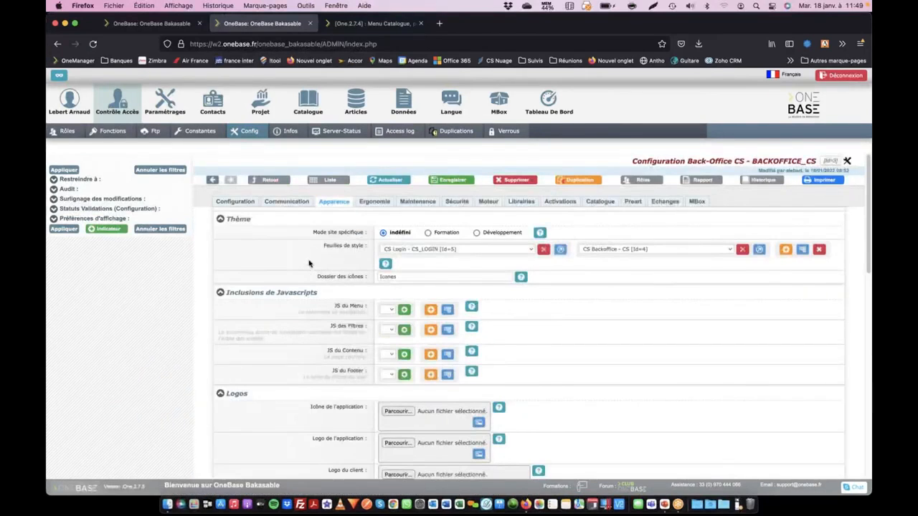
{"action": "left_click", "coordinate": [336, 205]}
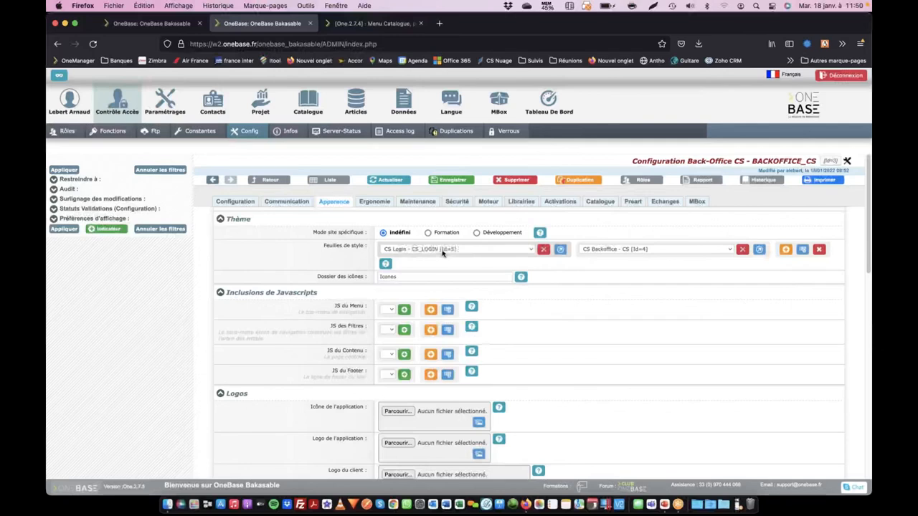
Add a third style sheet entry to the configuration's theme and open its new style sheet form in a separate browser tab
{"action": "left_click", "coordinate": [786, 251]}
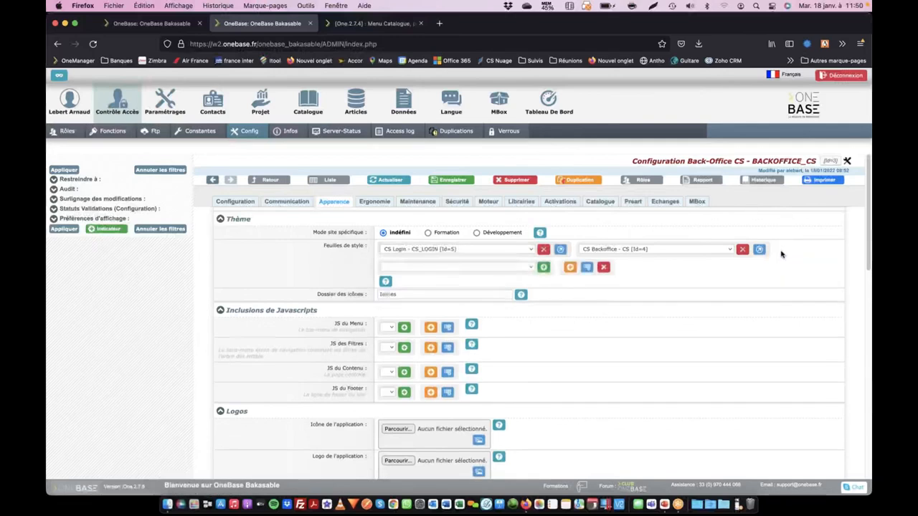
{"action": "left_click", "coordinate": [529, 267]}
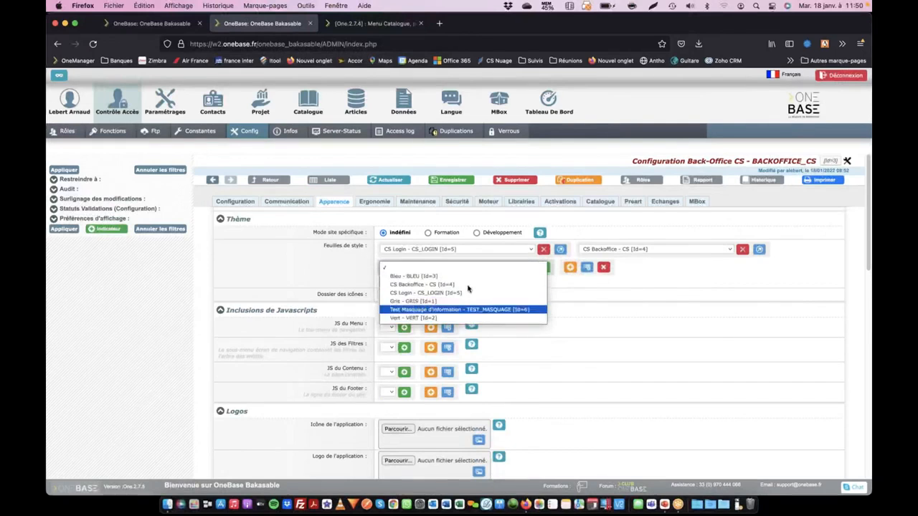
{"action": "left_click", "coordinate": [578, 287]}
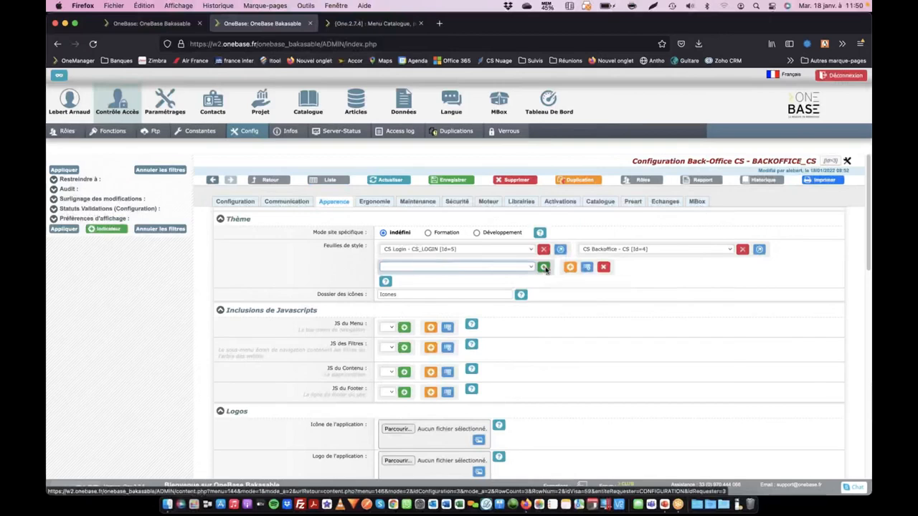
{"action": "right_click", "coordinate": [546, 269]}
{"action": "left_click", "coordinate": [572, 275]}
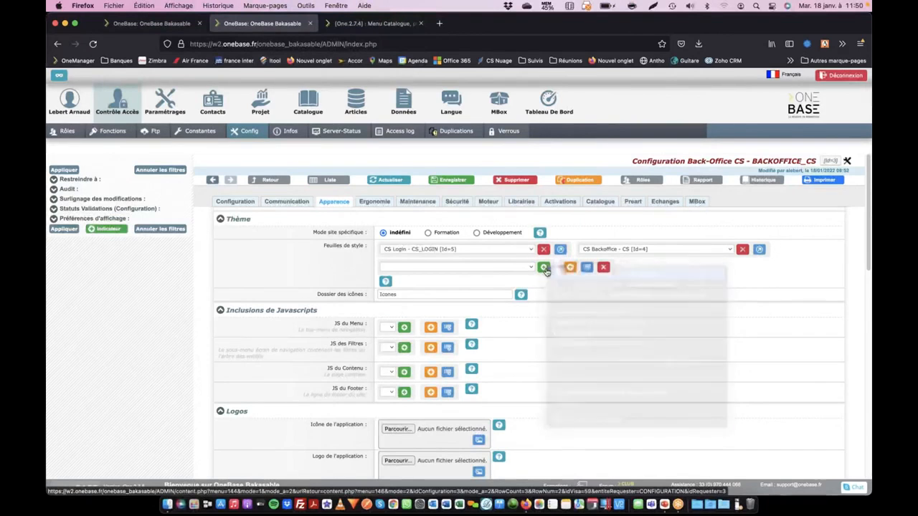
{"action": "left_click", "coordinate": [389, 26]}
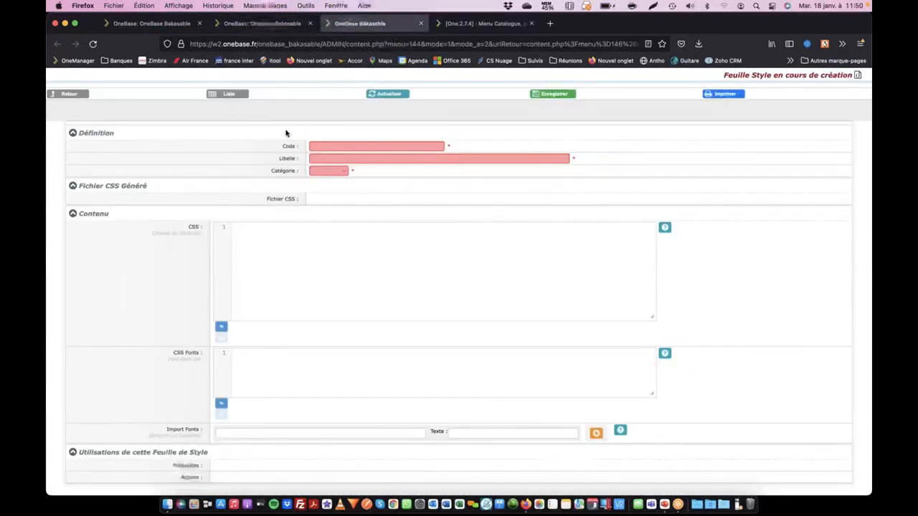
Define the new style sheet with code MASQUAGE_FONCTION, label "Masquage de fonction" and category OneBase, and ready its CSS content for entry
{"action": "left_click", "coordinate": [343, 147]}
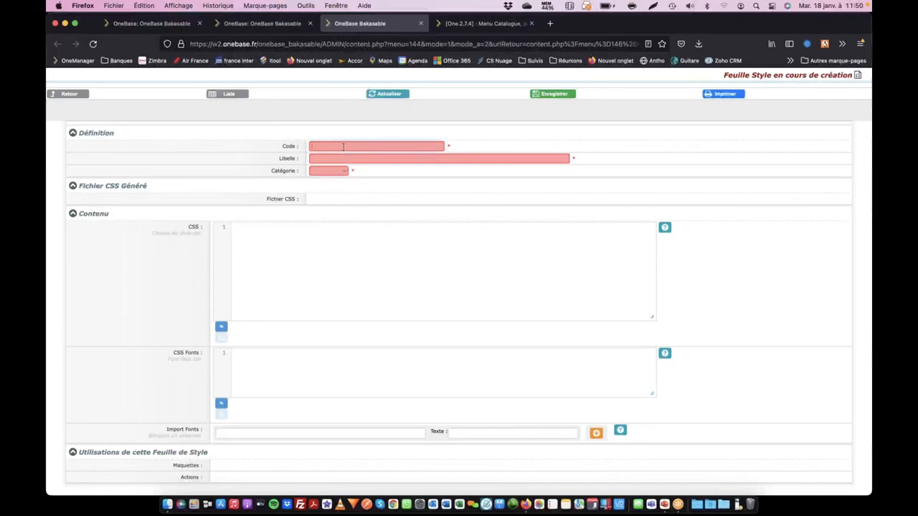
{"action": "type", "text": "MASQUAGE"}
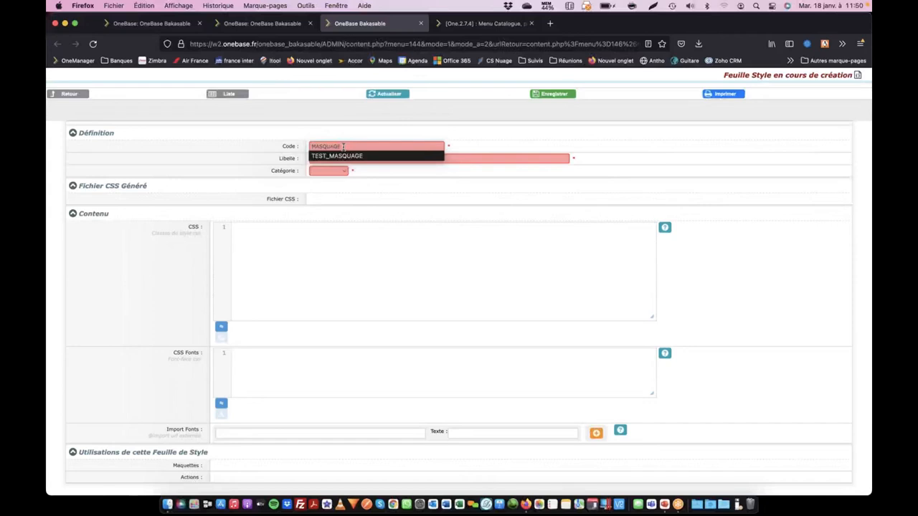
{"action": "key", "text": "Tab"}
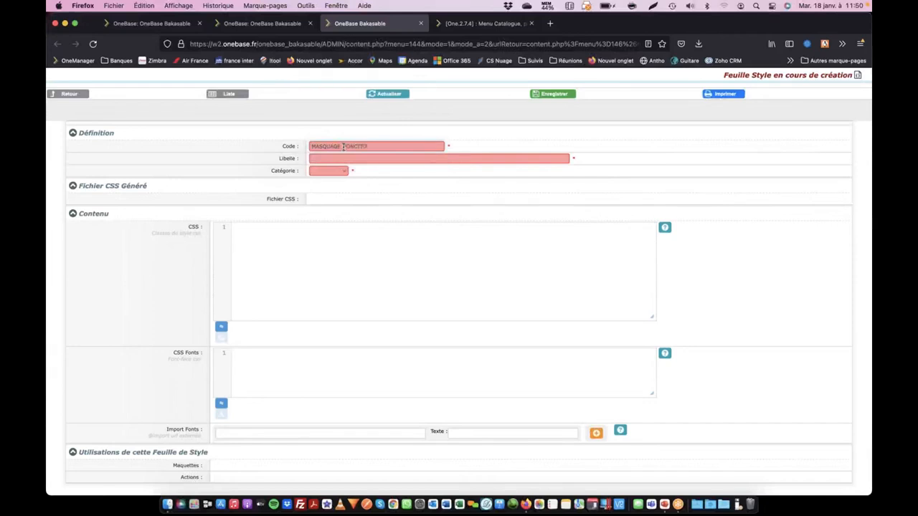
{"action": "key", "text": "Tab"}
{"action": "type", "text": "Mas"}
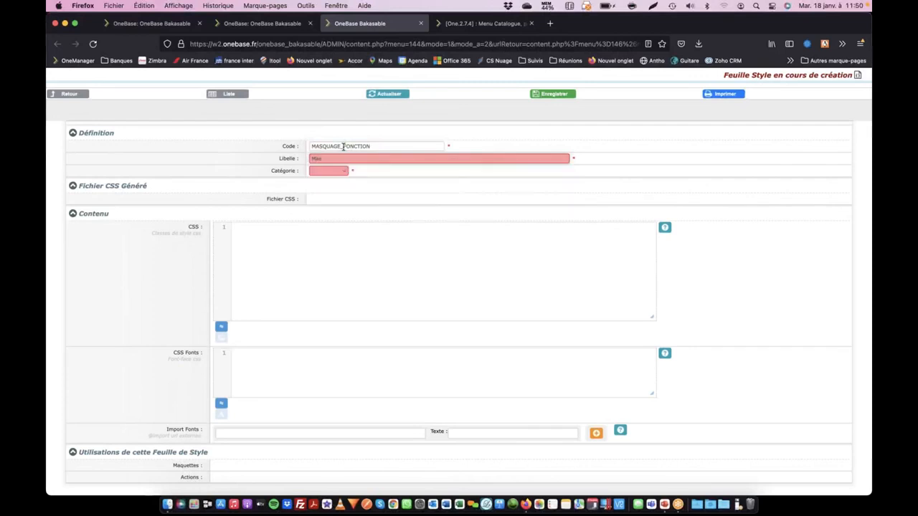
{"action": "type", "text": "quage de fonction"}
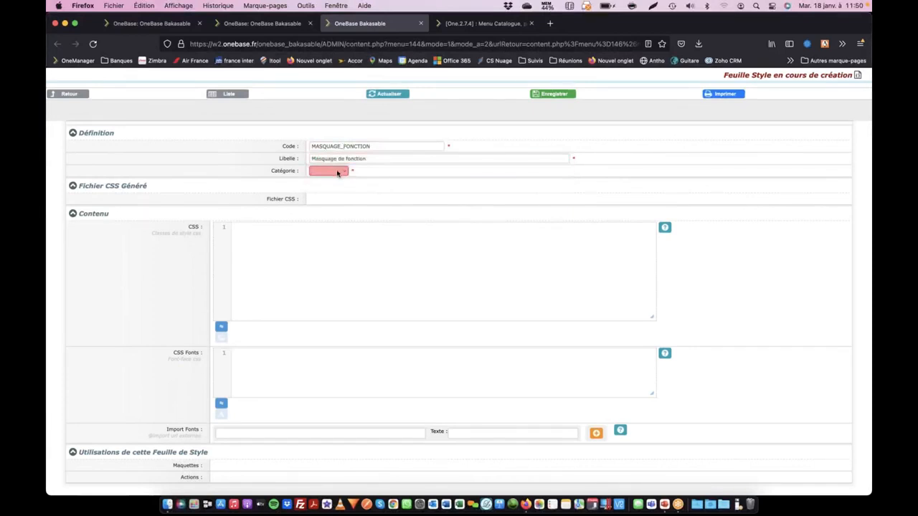
{"action": "left_click", "coordinate": [331, 171]}
{"action": "left_click", "coordinate": [330, 183]}
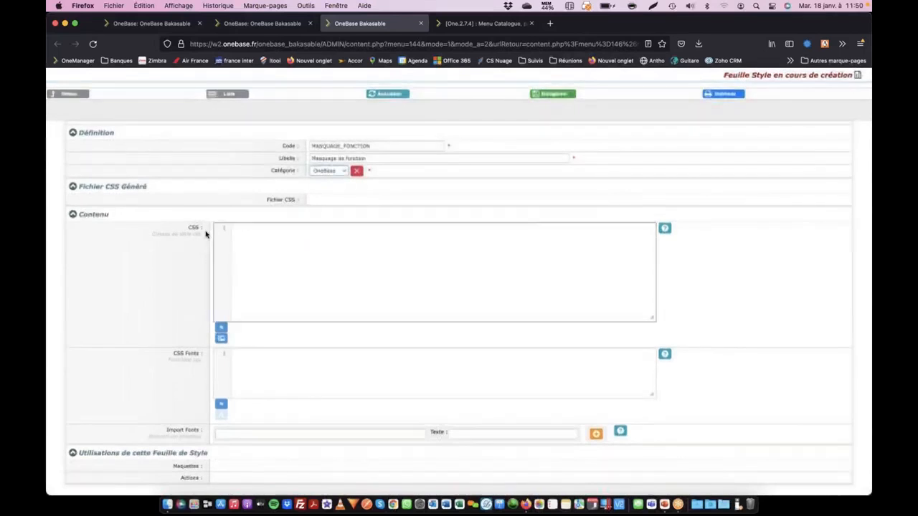
{"action": "left_click", "coordinate": [286, 247]}
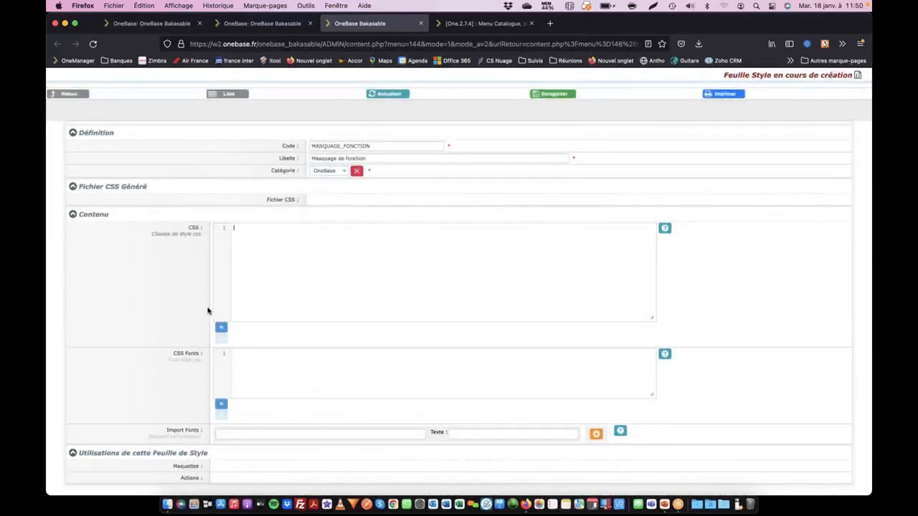
Return to the catalogue view of product Test 2 and collapse the Compteurs filter section to review the section list
{"action": "left_click", "coordinate": [158, 24]}
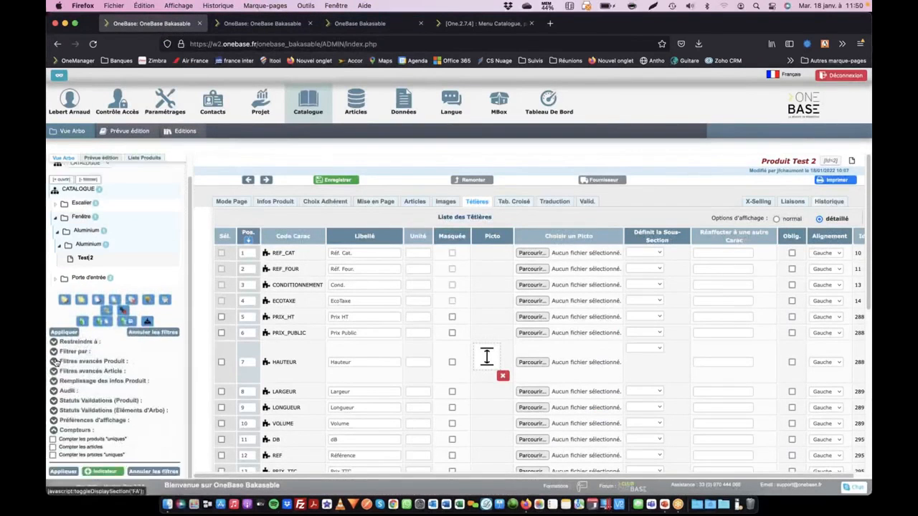
{"action": "left_click", "coordinate": [54, 431]}
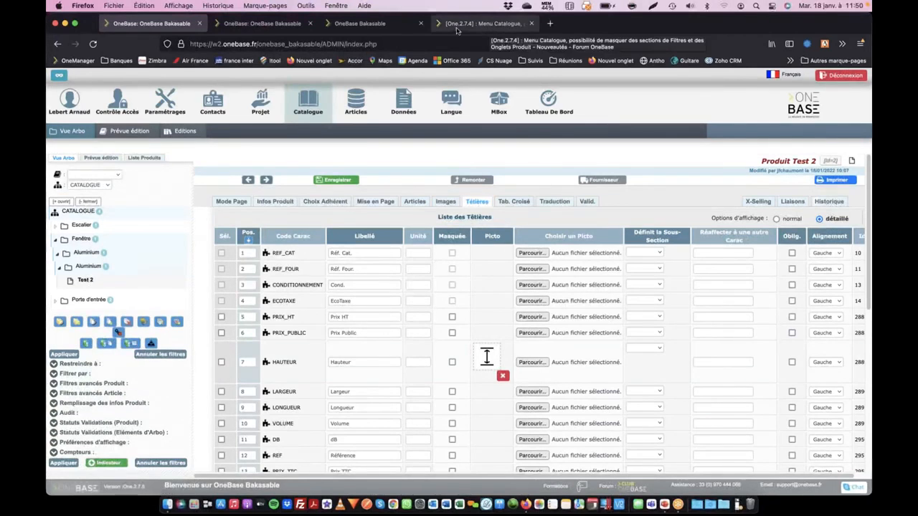
Copy the #sec_VALIDATION_ARBO and #sec_VALIDATION_PRODUIT hiding rules from the forum topic into the CSS content of the new style sheet
{"action": "left_click", "coordinate": [495, 28]}
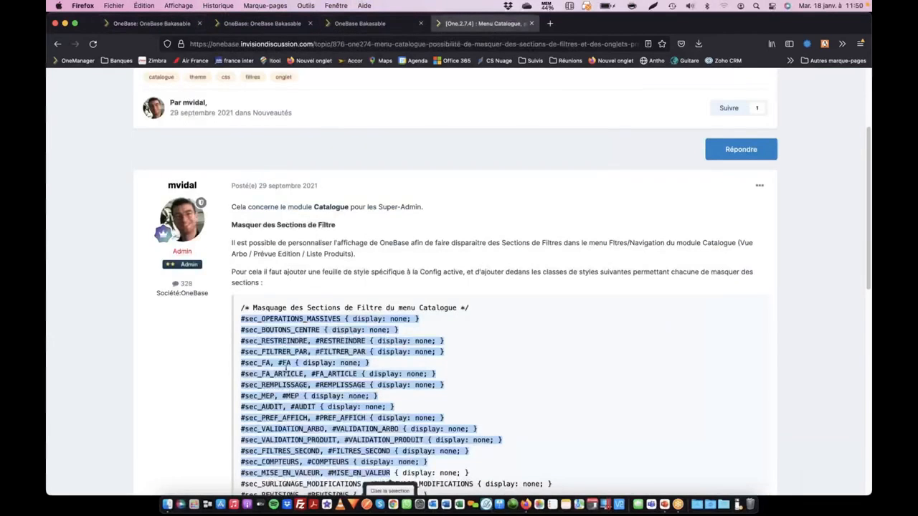
{"action": "left_click", "coordinate": [279, 379]}
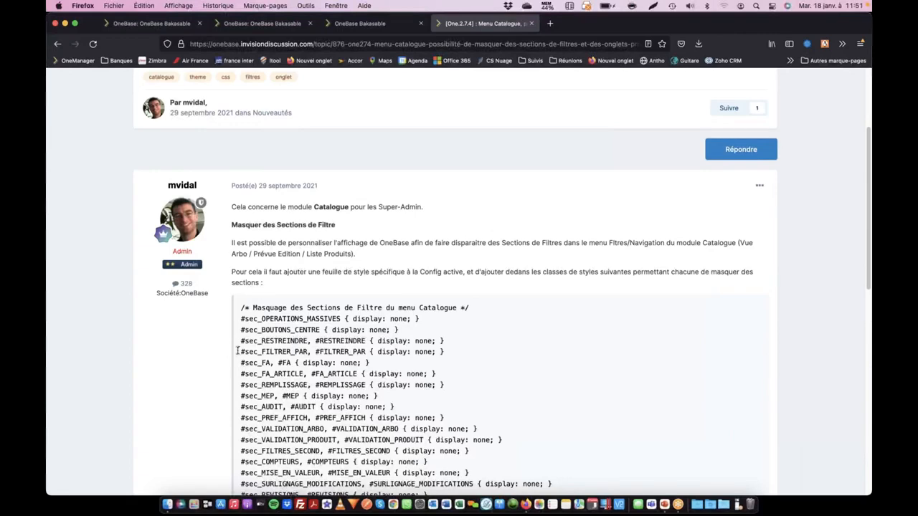
{"action": "scroll", "coordinate": [241, 366], "scroll_direction": "down", "scroll_amount": 2}
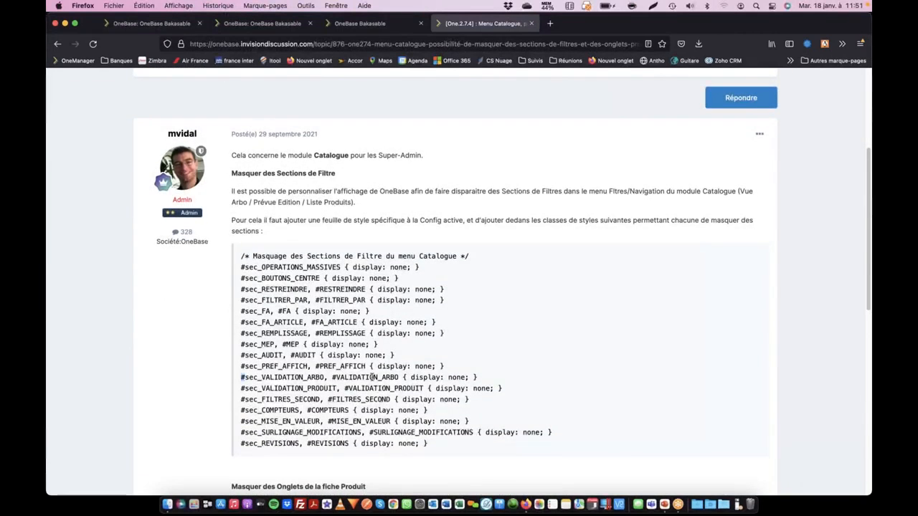
{"action": "left_click_drag", "start_coordinate": [242, 378], "coordinate": [551, 389]}
{"action": "key", "text": "super+c"}
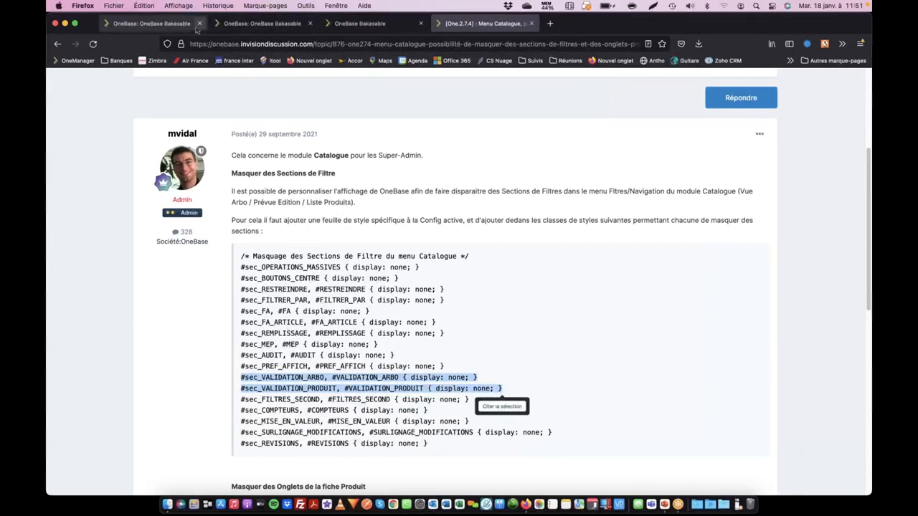
{"action": "left_click", "coordinate": [246, 26]}
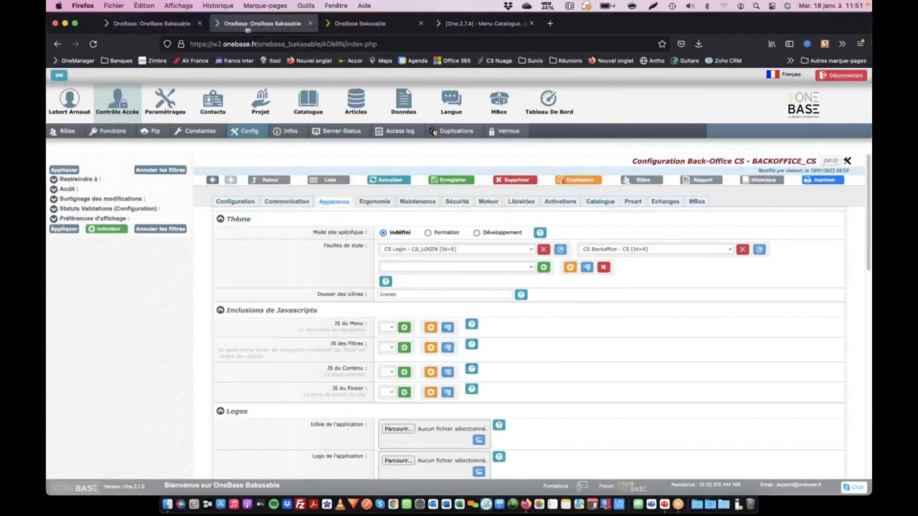
{"action": "left_click", "coordinate": [356, 24]}
{"action": "left_click", "coordinate": [311, 261]}
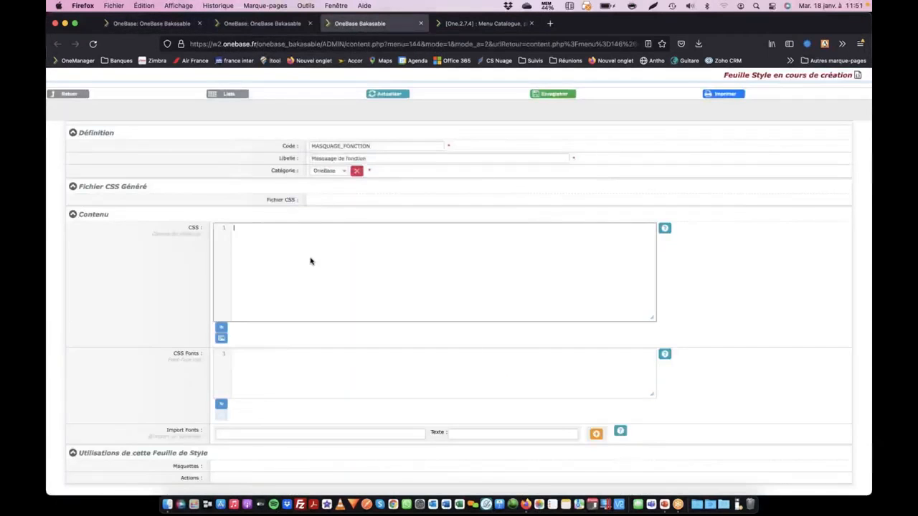
{"action": "key", "text": "super+v"}
Copy the forum comment "/* Masquage des Sections de Filtre du menu Catalogue */" onto its own line above the two validation rules
{"action": "left_click", "coordinate": [470, 26]}
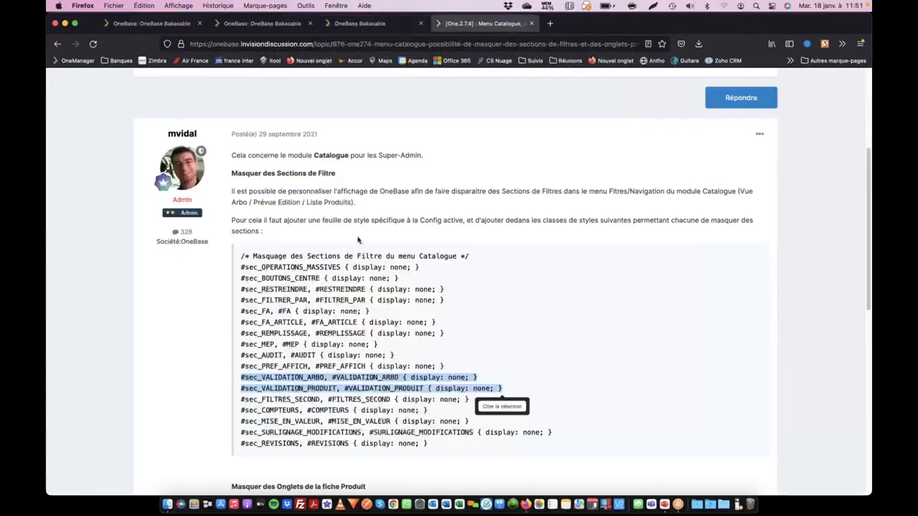
{"action": "left_click_drag", "start_coordinate": [238, 257], "coordinate": [470, 256]}
{"action": "key", "text": "ctrl+c"}
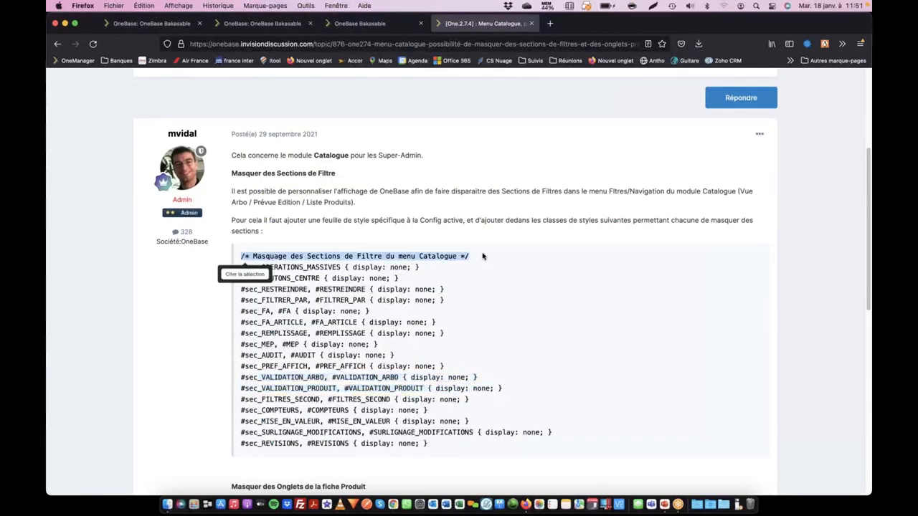
{"action": "left_click", "coordinate": [357, 24]}
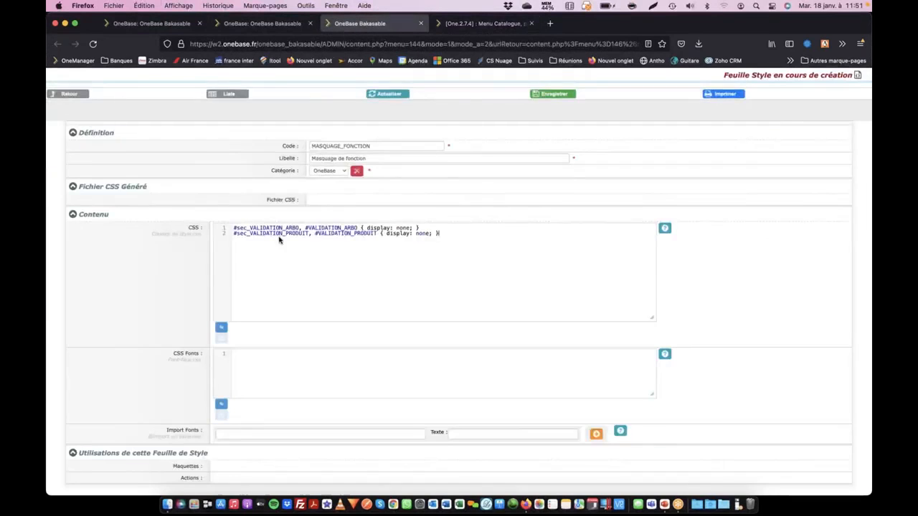
{"action": "left_click", "coordinate": [231, 227]}
{"action": "key", "text": "ctrl+v"}
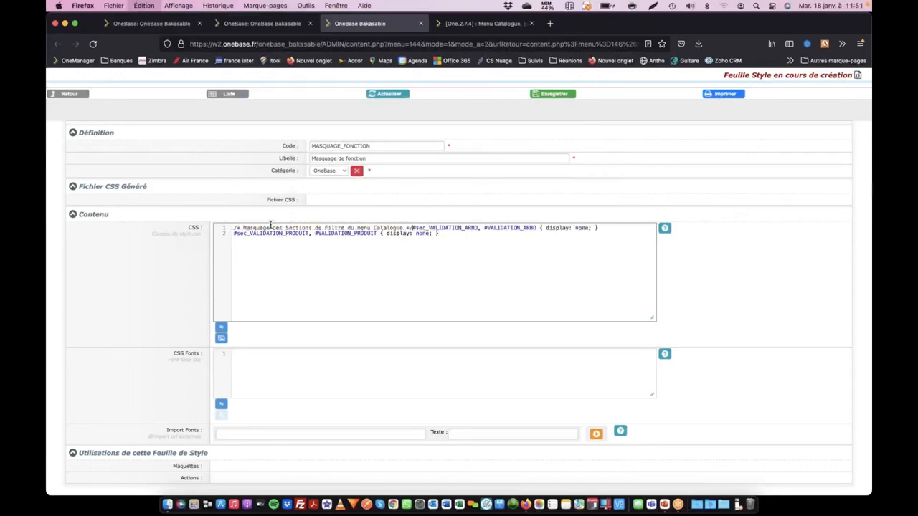
{"action": "key", "text": "Return"}
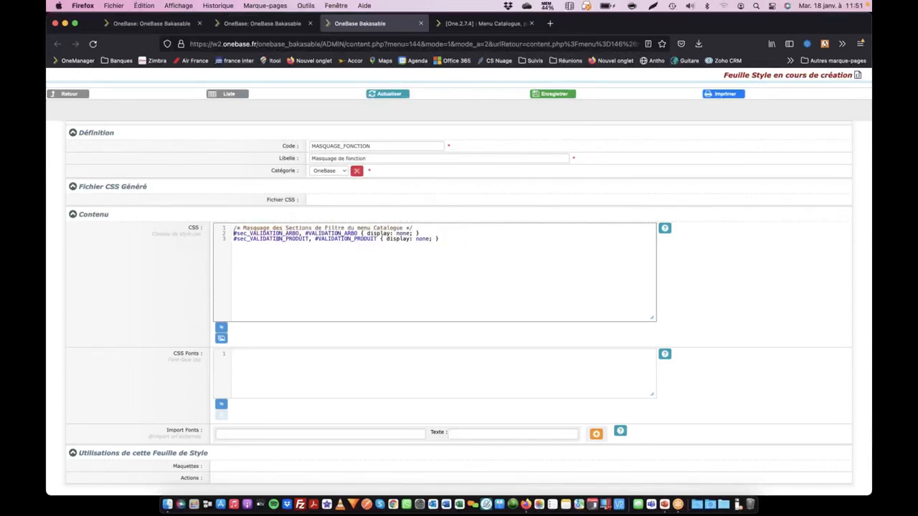
Recheck the catalogue's filter sections against the forum's rules, and save the Masquage de fonction style sheet and regenerate its CSS file
{"action": "left_click", "coordinate": [143, 24]}
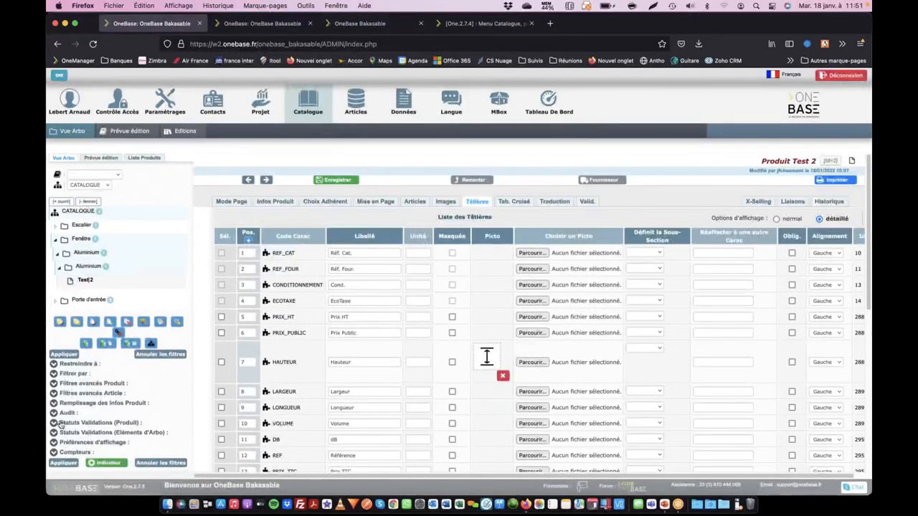
{"action": "left_click", "coordinate": [474, 24]}
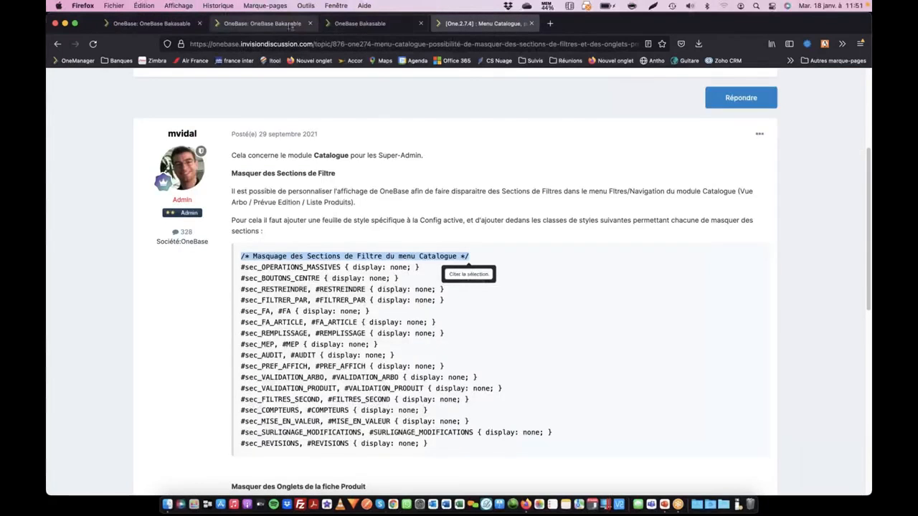
{"action": "left_click", "coordinate": [360, 24]}
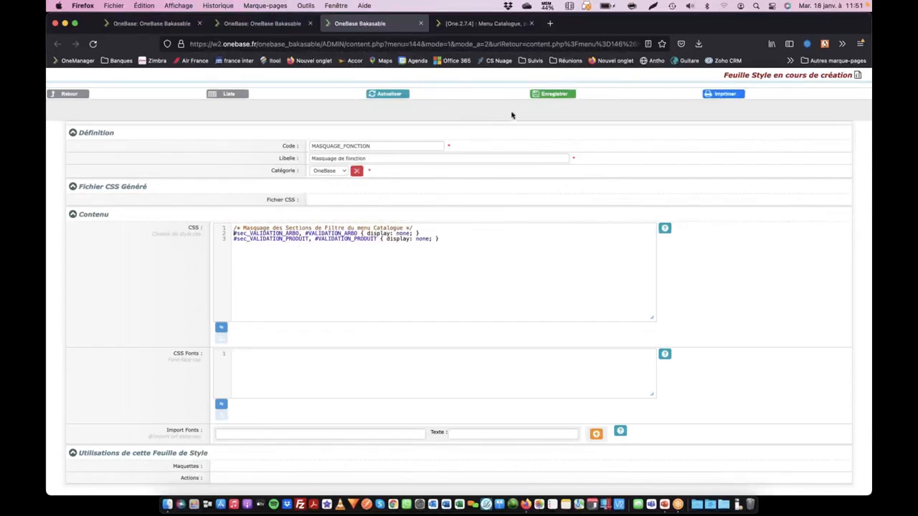
{"action": "left_click", "coordinate": [560, 96]}
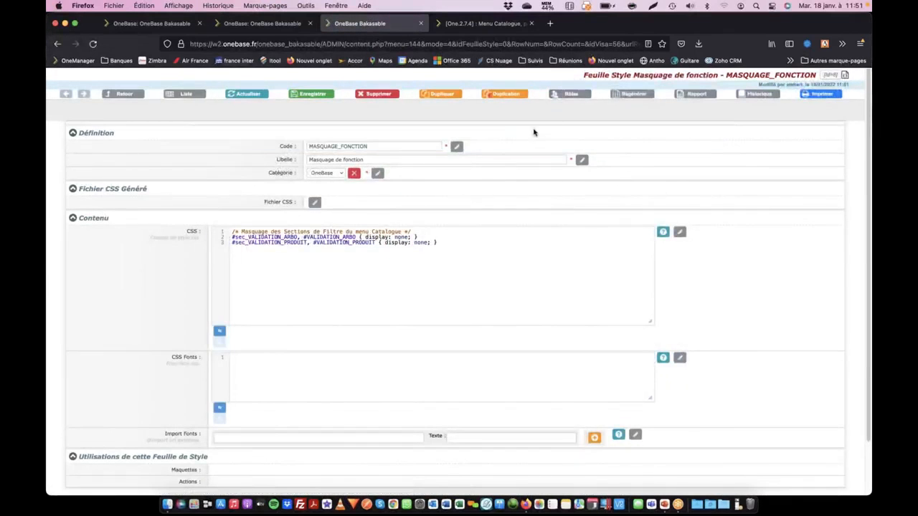
{"action": "left_click", "coordinate": [634, 95]}
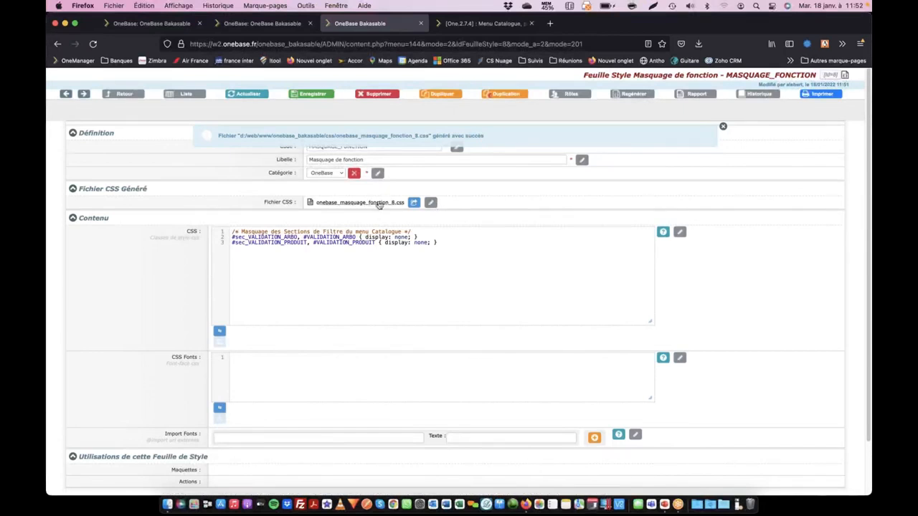
Assign Masquage de fonction as the third style sheet in the Back-Office CS configuration's theme and save the configuration
{"action": "left_click", "coordinate": [282, 23]}
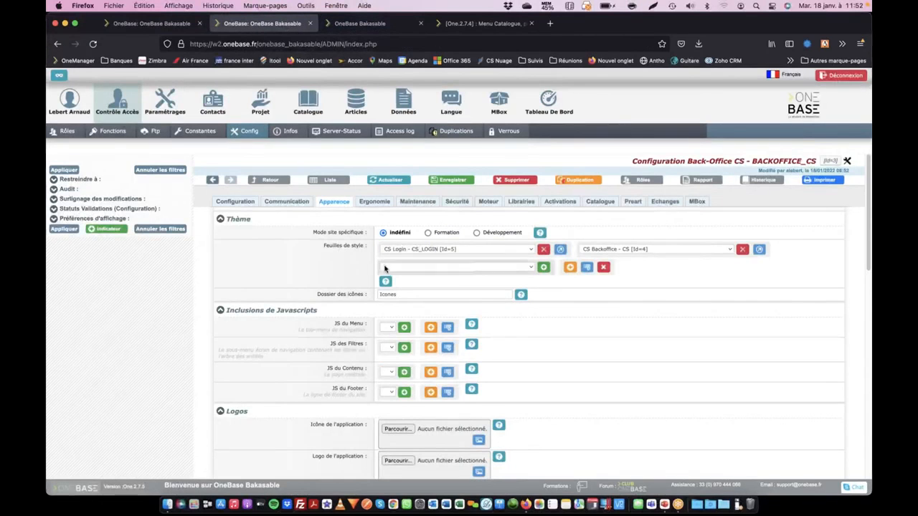
{"action": "left_click", "coordinate": [334, 203]}
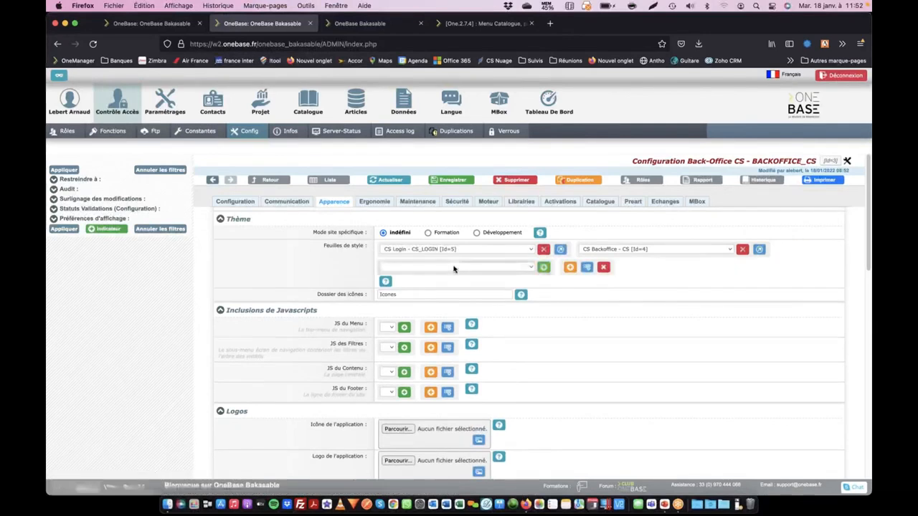
{"action": "left_click", "coordinate": [454, 269]}
{"action": "left_click", "coordinate": [424, 310]}
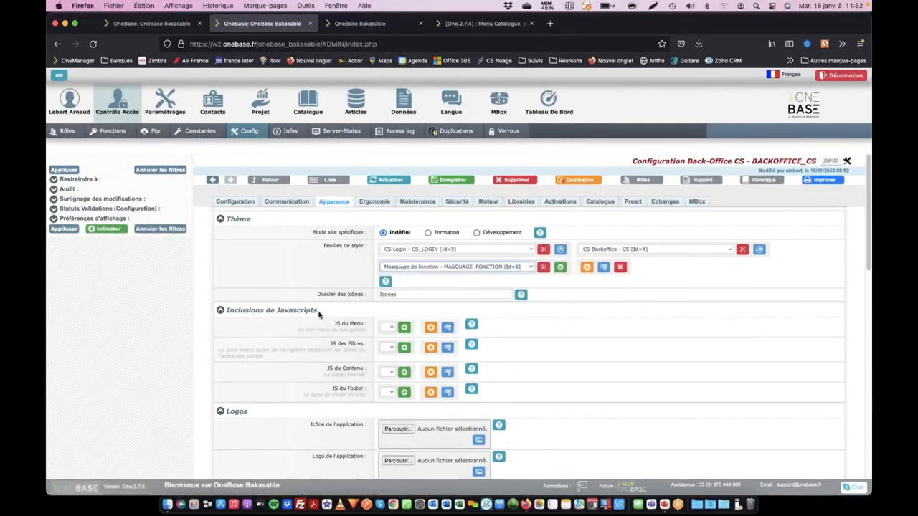
{"action": "left_click", "coordinate": [451, 180]}
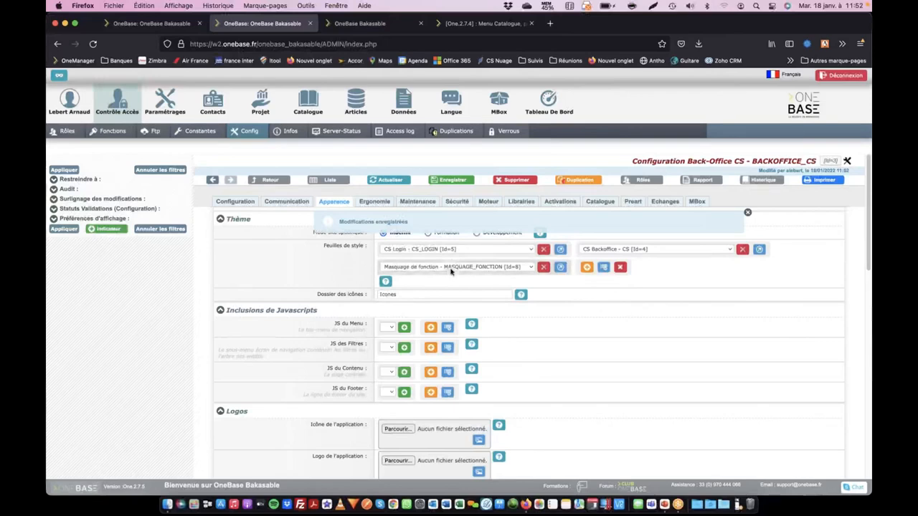
Refresh the catalogue's Vue Arbo for product Test 2 and check its filter sections, expanding and collapsing Filtrer par
{"action": "left_click", "coordinate": [143, 23]}
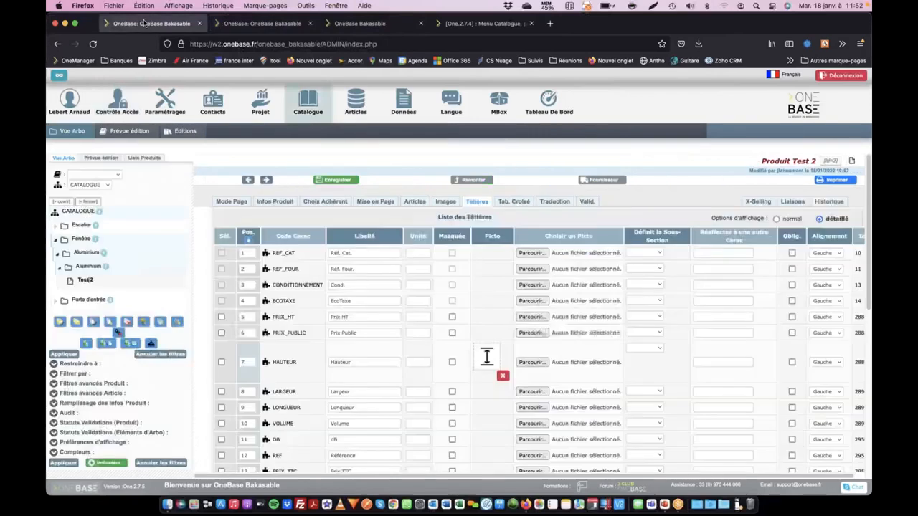
{"action": "left_click", "coordinate": [64, 160]}
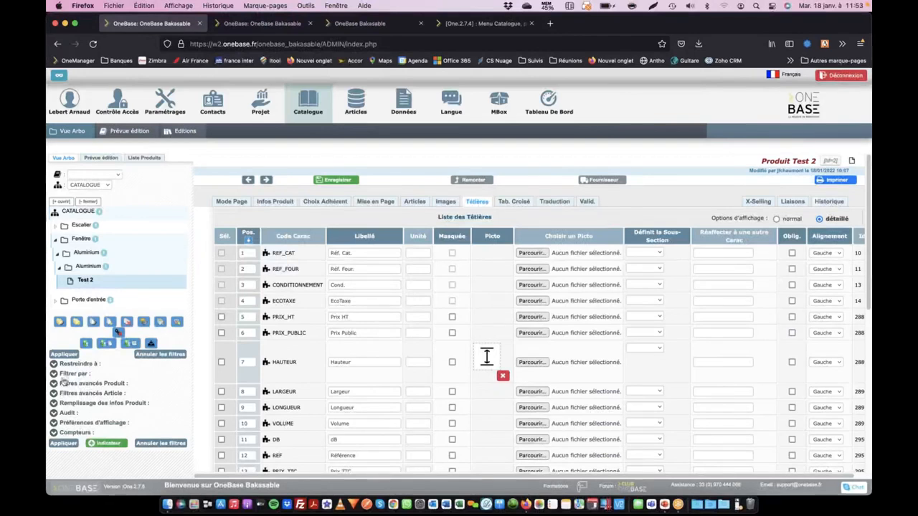
{"action": "left_click", "coordinate": [55, 374]}
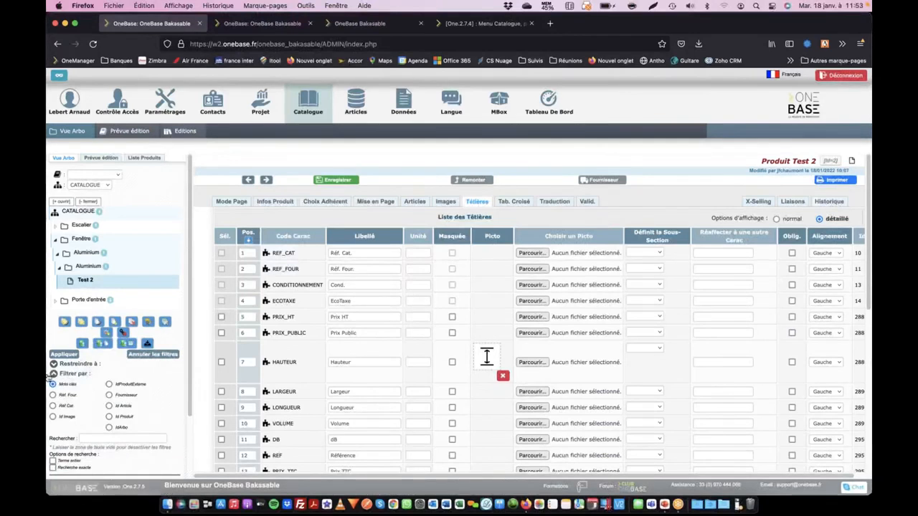
{"action": "left_click", "coordinate": [55, 370]}
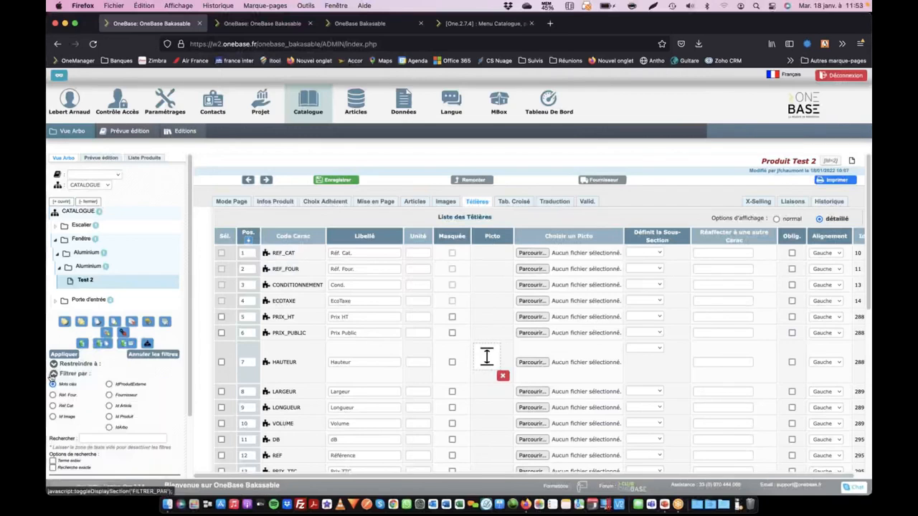
{"action": "left_click", "coordinate": [54, 365]}
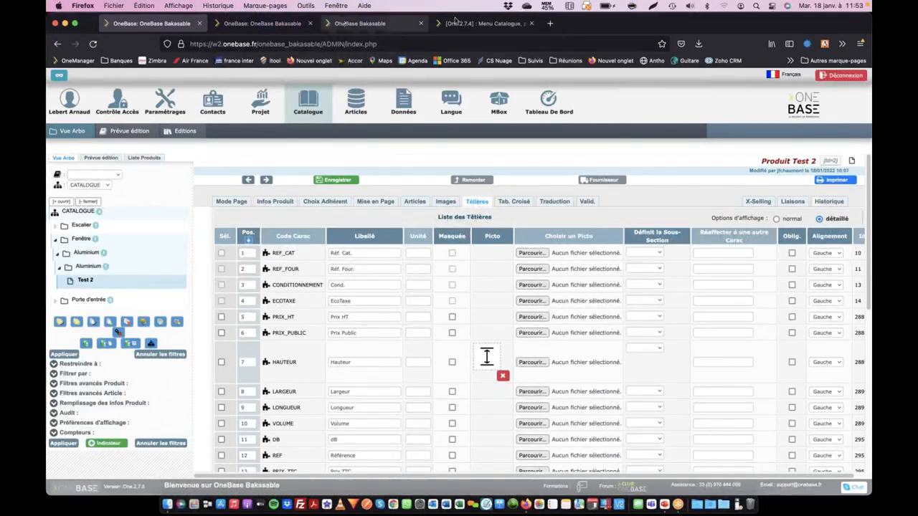
Copy the #onglet_tetieres hiding rule from the forum topic into line 4 of the style sheet's CSS, save it and regenerate the file
{"action": "left_click", "coordinate": [482, 23]}
{"action": "scroll", "coordinate": [434, 283], "scroll_direction": "down", "scroll_amount": 5}
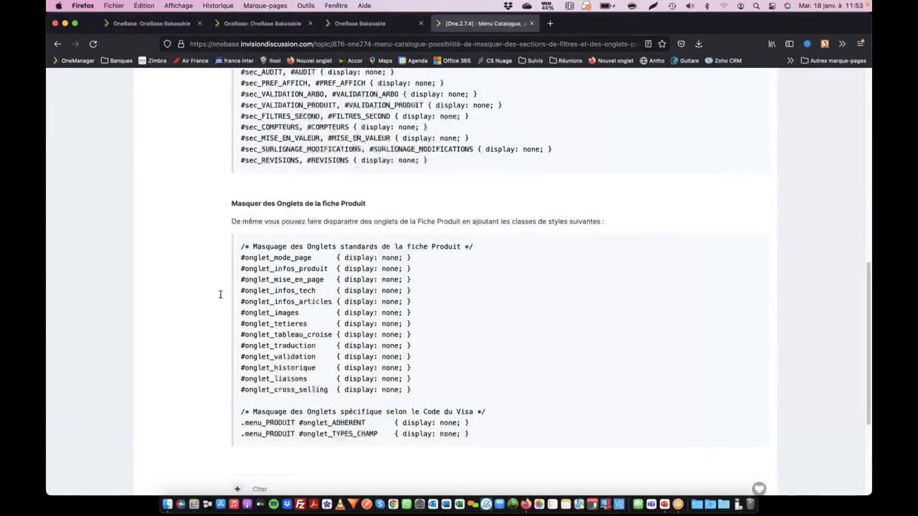
{"action": "left_click_drag", "start_coordinate": [417, 326], "coordinate": [242, 328]}
{"action": "key", "text": "super+c"}
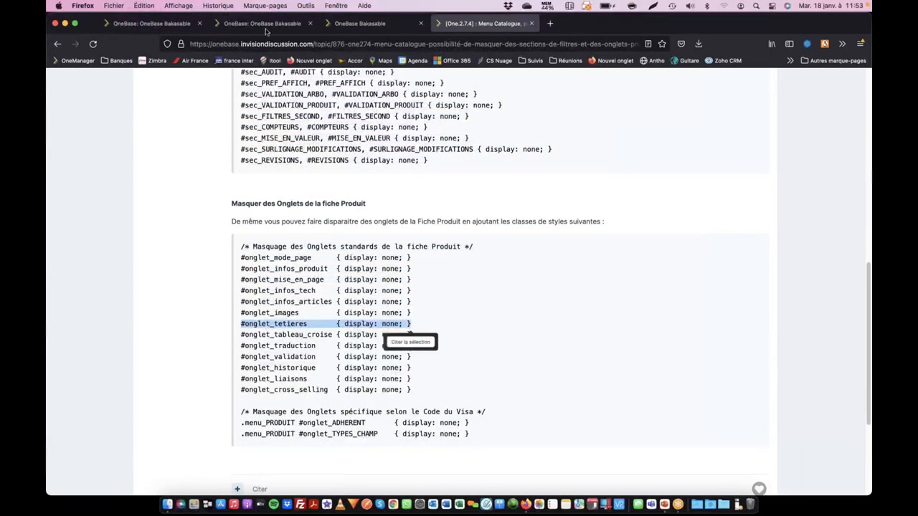
{"action": "left_click", "coordinate": [365, 25]}
{"action": "left_click", "coordinate": [298, 265]}
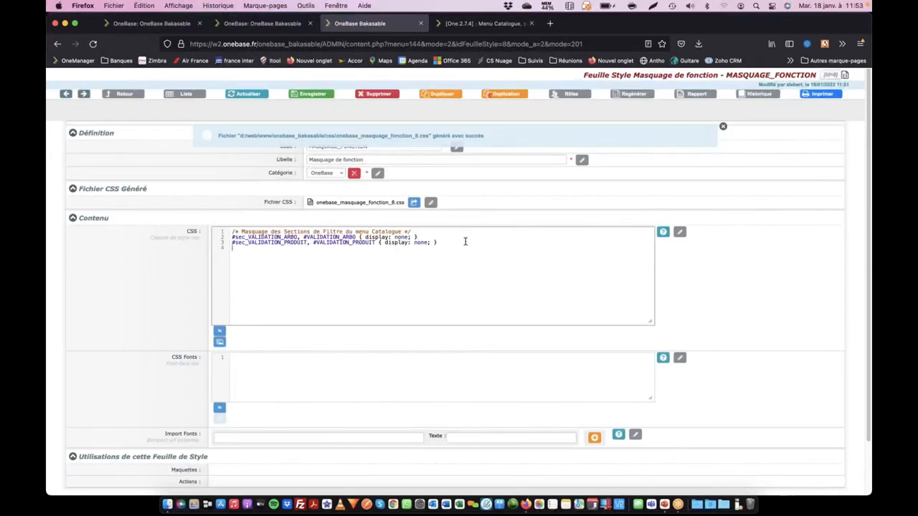
{"action": "key", "text": "super+v"}
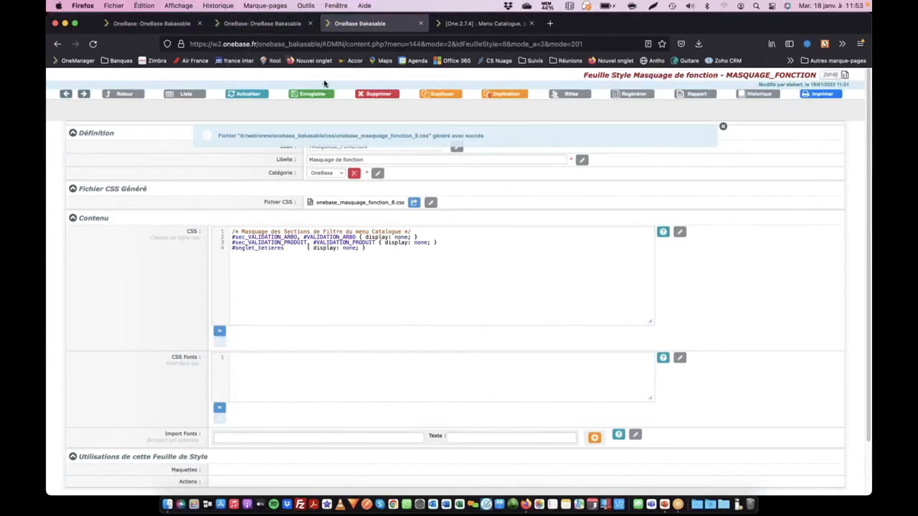
{"action": "left_click", "coordinate": [315, 94]}
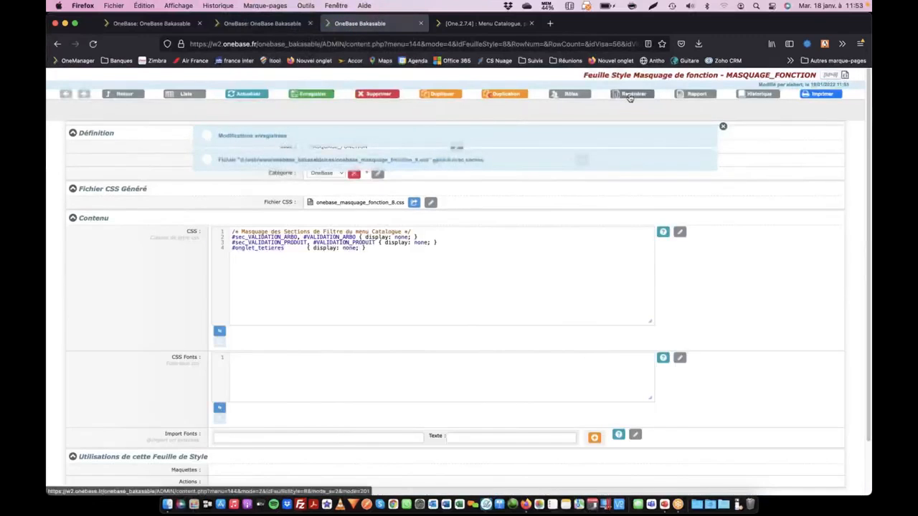
{"action": "left_click", "coordinate": [631, 94]}
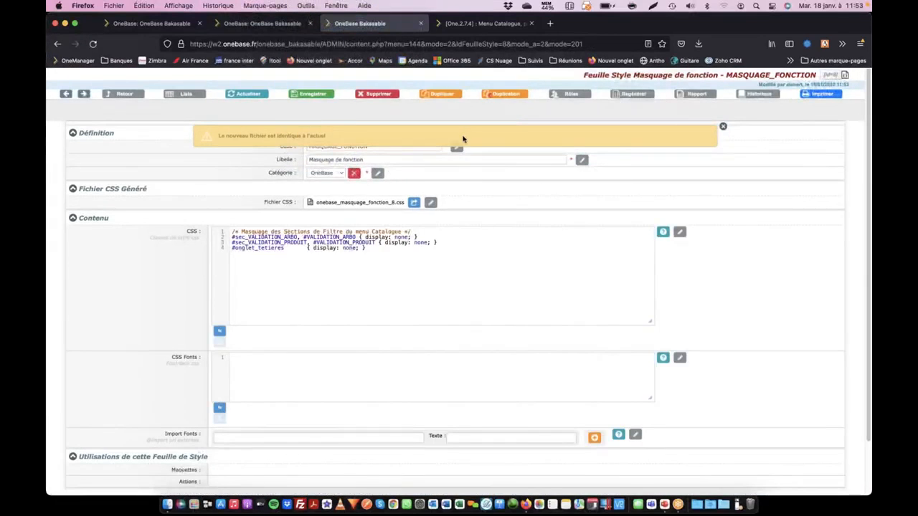
Start a new line below the #onglet_tetieres rule, undo the duplicate rule pasted there, and save the style sheet
{"action": "left_click", "coordinate": [381, 250]}
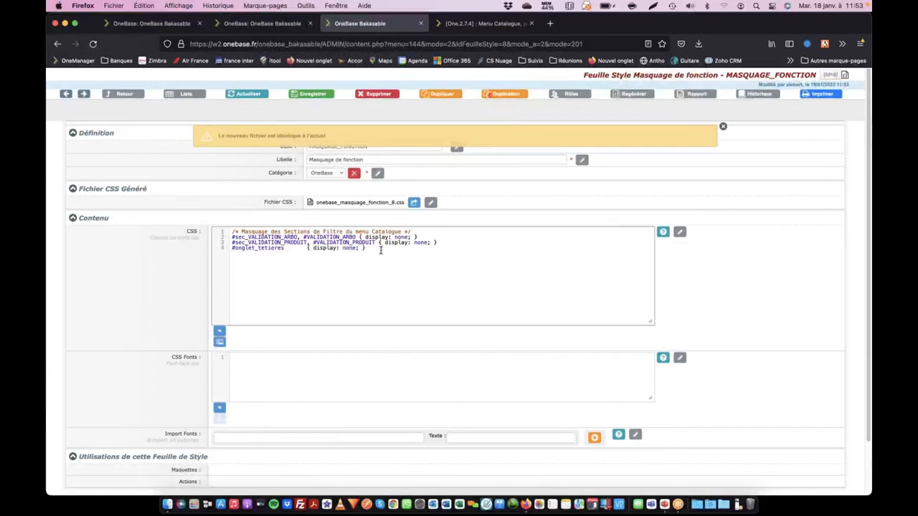
{"action": "key", "text": "Return"}
{"action": "key", "text": "super+v"}
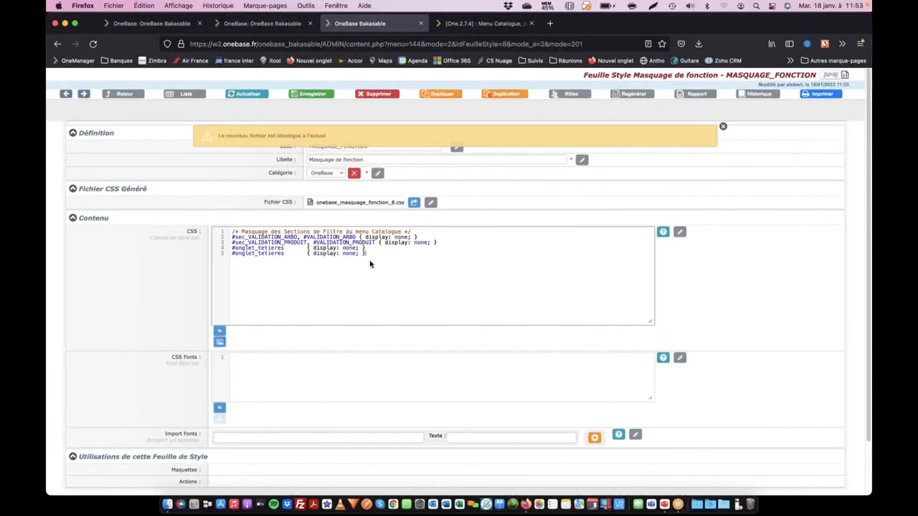
{"action": "key", "text": "super+z"}
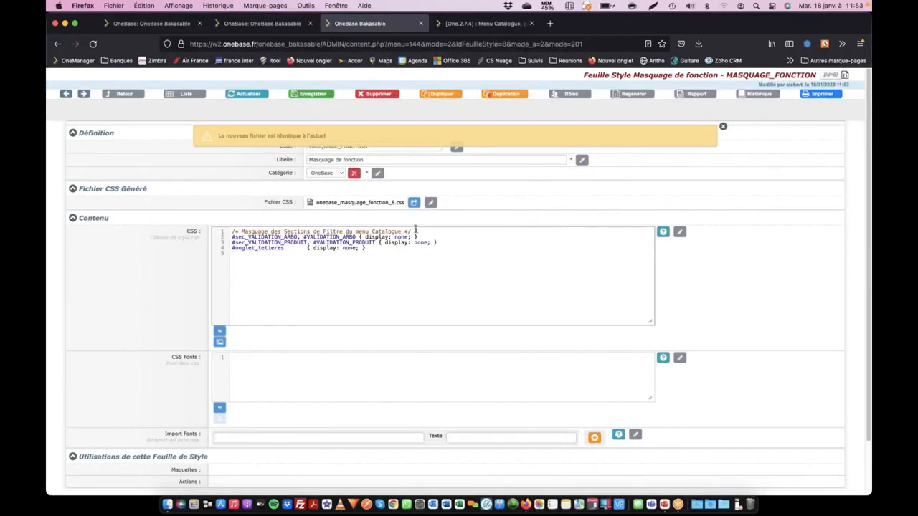
{"action": "left_click", "coordinate": [312, 94]}
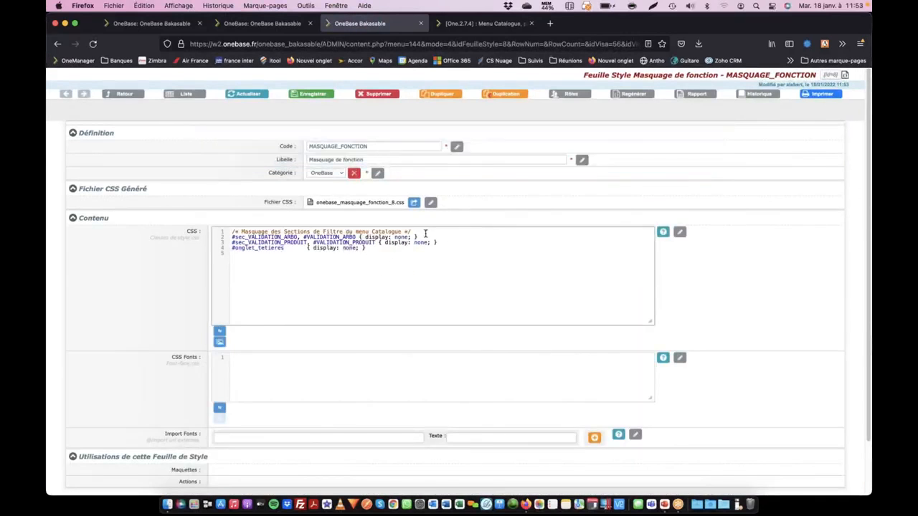
Regenerate the MASQUAGE_FONCTION style sheet file and check the tabs and Mode Page content of product Test 2 in the catalogue
{"action": "left_click", "coordinate": [632, 94]}
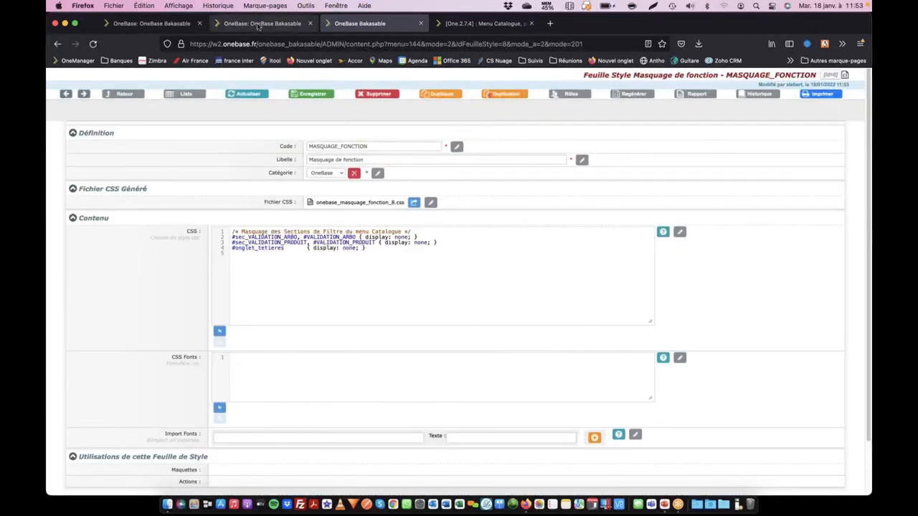
{"action": "left_click", "coordinate": [176, 25]}
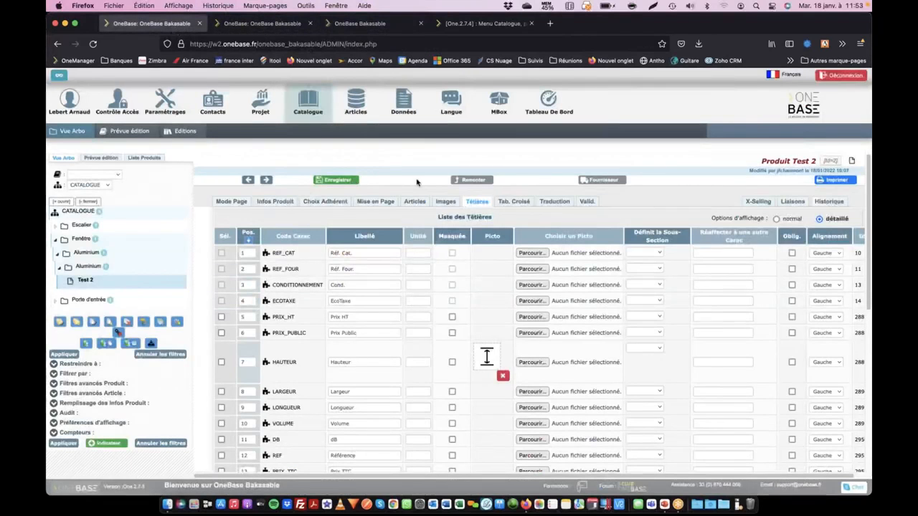
{"action": "left_click", "coordinate": [231, 201]}
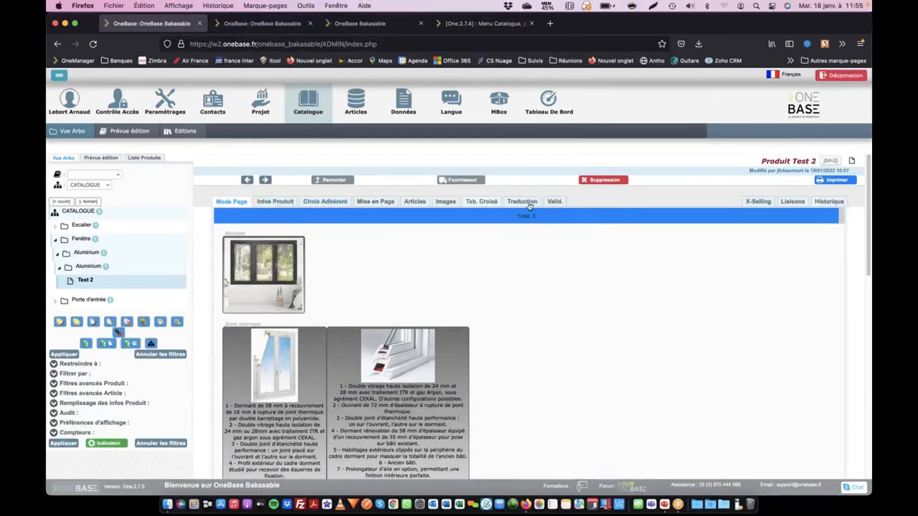
{"action": "scroll", "coordinate": [452, 386], "scroll_direction": "down", "scroll_amount": 10}
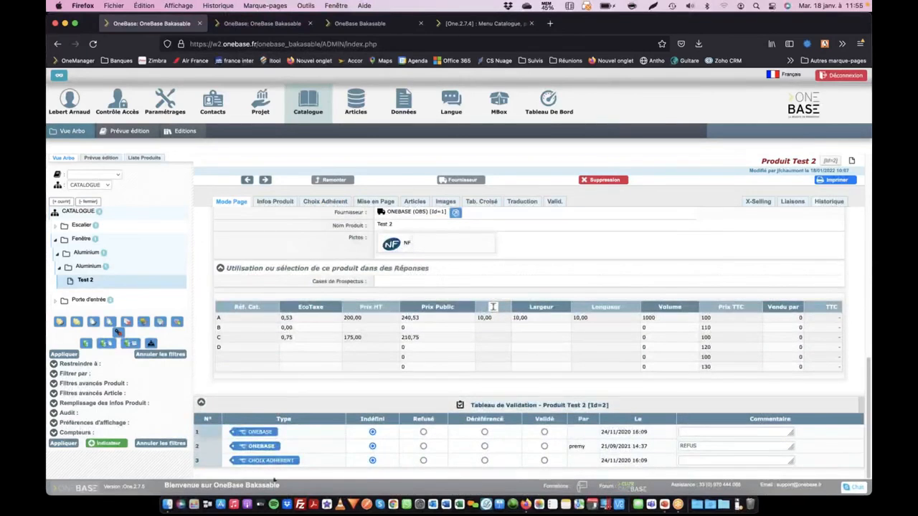
Review the forum topic's CSS rules for hiding product tabs, highlighting the comment on tabs specific to the Code du Visa
{"action": "key", "text": "super+Tab"}
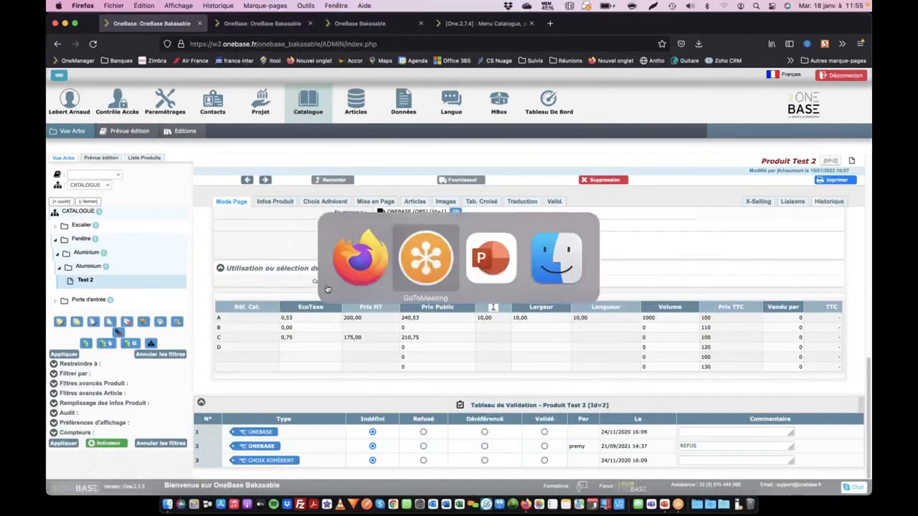
{"action": "left_click", "coordinate": [347, 241]}
{"action": "left_click", "coordinate": [485, 26]}
{"action": "scroll", "coordinate": [336, 356], "scroll_direction": "down", "scroll_amount": 2}
{"action": "scroll", "coordinate": [336, 356], "scroll_direction": "down", "scroll_amount": 2}
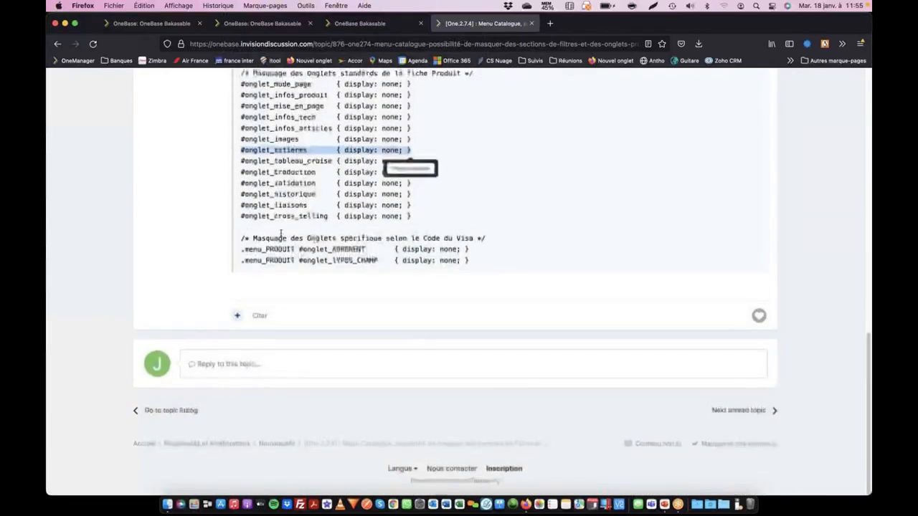
{"action": "left_click_drag", "start_coordinate": [304, 239], "coordinate": [448, 239]}
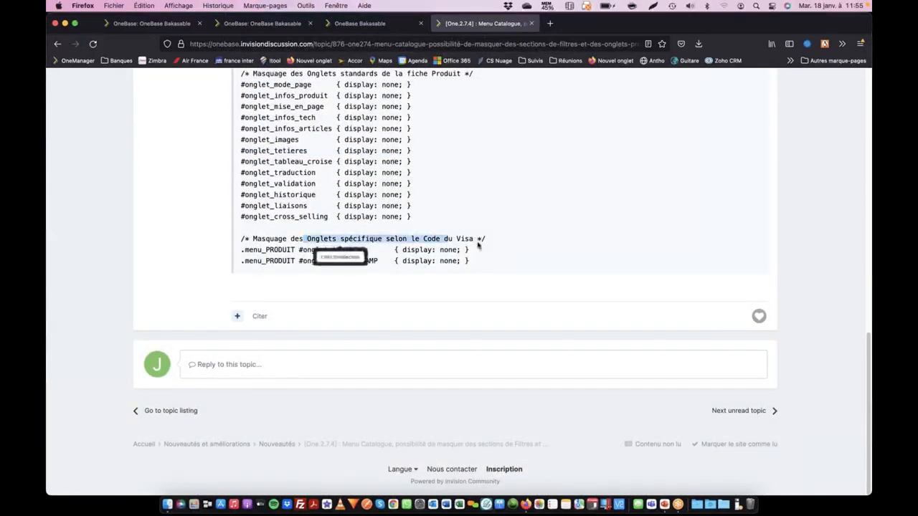
{"action": "left_click", "coordinate": [440, 240]}
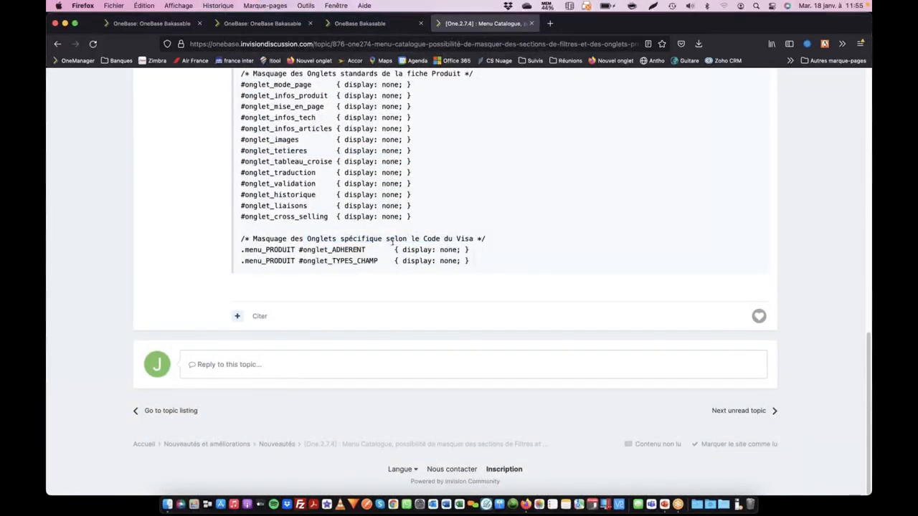
{"action": "double_click", "coordinate": [432, 239]}
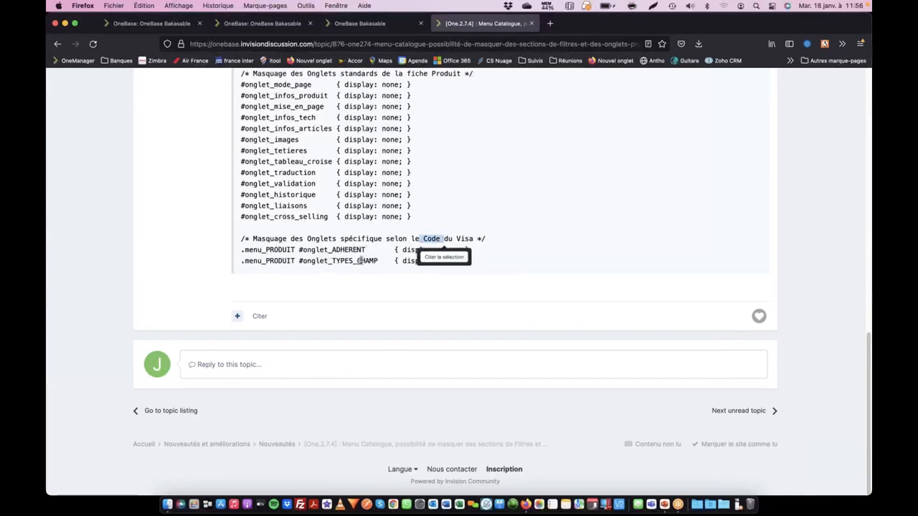
{"action": "scroll", "coordinate": [351, 267], "scroll_direction": "up", "scroll_amount": 4}
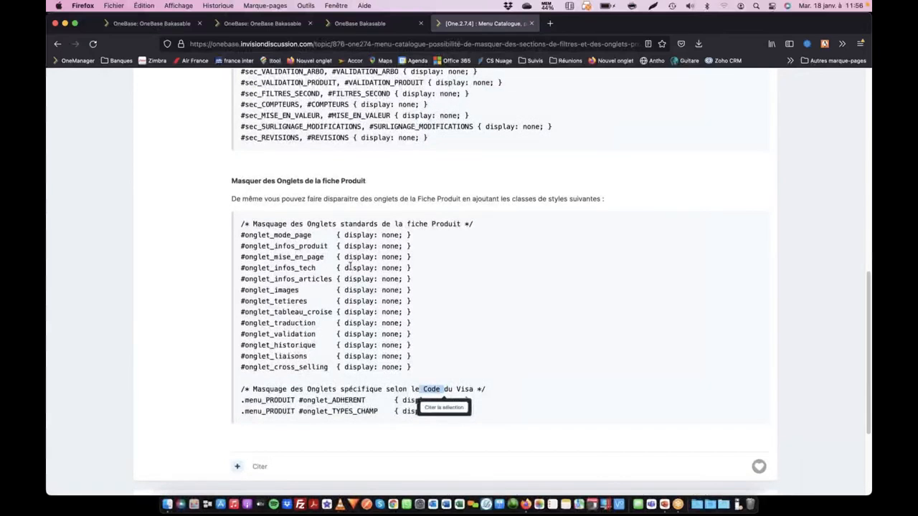
{"action": "scroll", "coordinate": [351, 262], "scroll_direction": "up", "scroll_amount": 10}
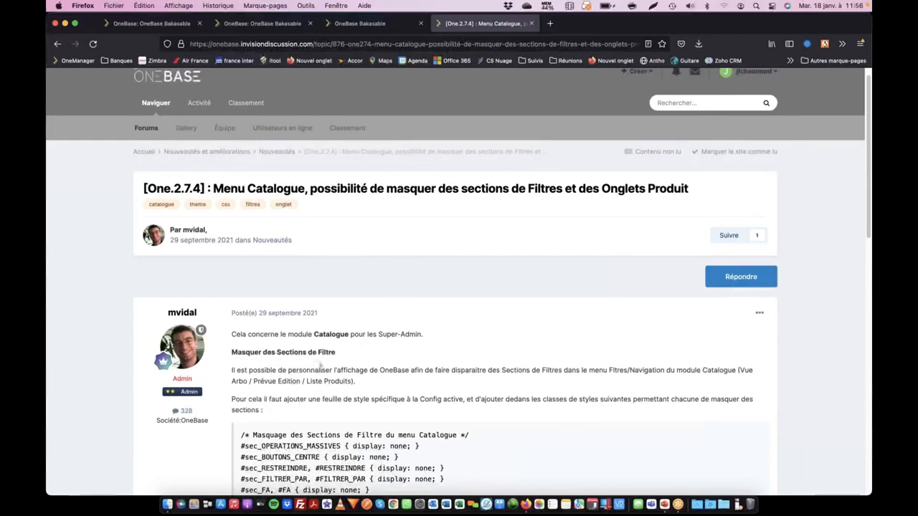
Return to the Test 2 product page in the OneBase catalogue
{"action": "key", "text": "super+Tab"}
{"action": "mouse_move", "coordinate": [358, 268]}
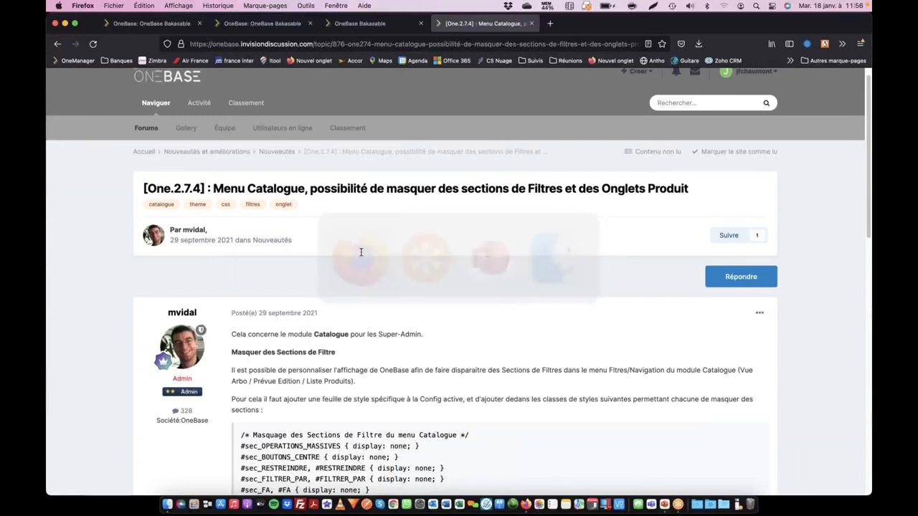
{"action": "left_click", "coordinate": [118, 28]}
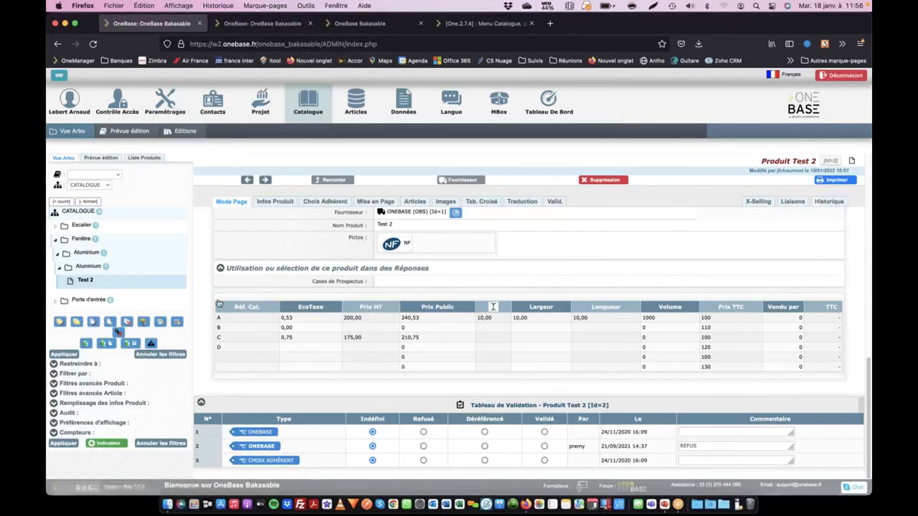
Switch to the PowerPoint slide show and advance from Les bonnes pratiques past Contacts to the slide L'offre OneBase s'agrandit !
{"action": "key", "text": "super+Tab"}
{"action": "key", "text": "super+Tab"}
{"action": "key", "text": "super+Tab"}
{"action": "key", "text": "super+Tab"}
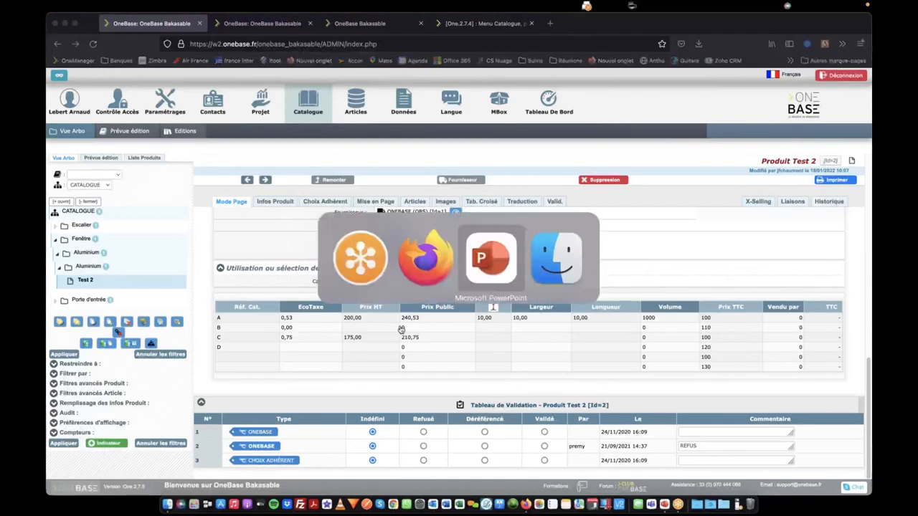
{"action": "key", "text": "super+Tab"}
{"action": "key", "text": "super+Tab"}
{"action": "key", "text": "super+Tab"}
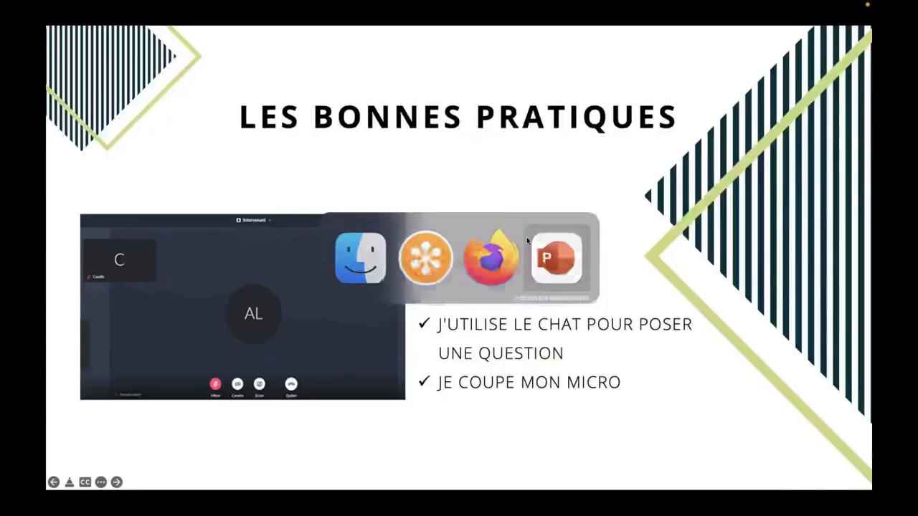
{"action": "key", "text": "Right"}
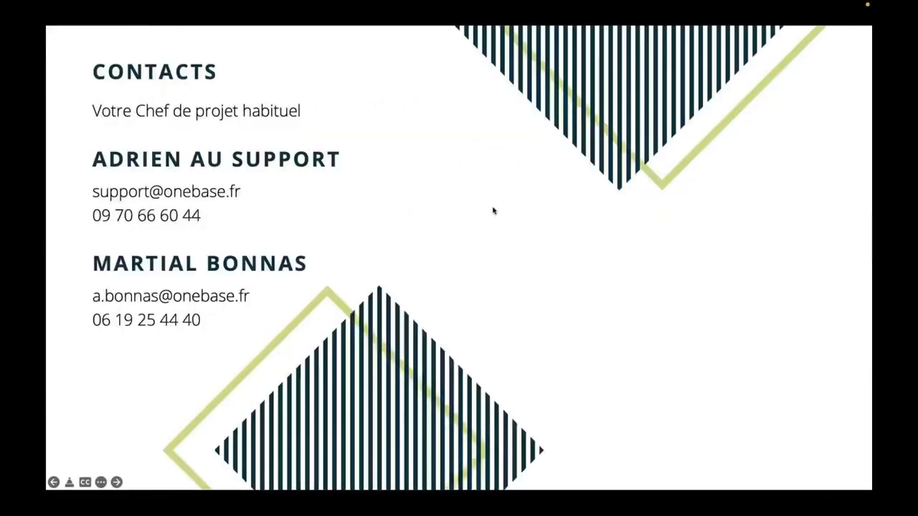
{"action": "key", "text": "Right"}
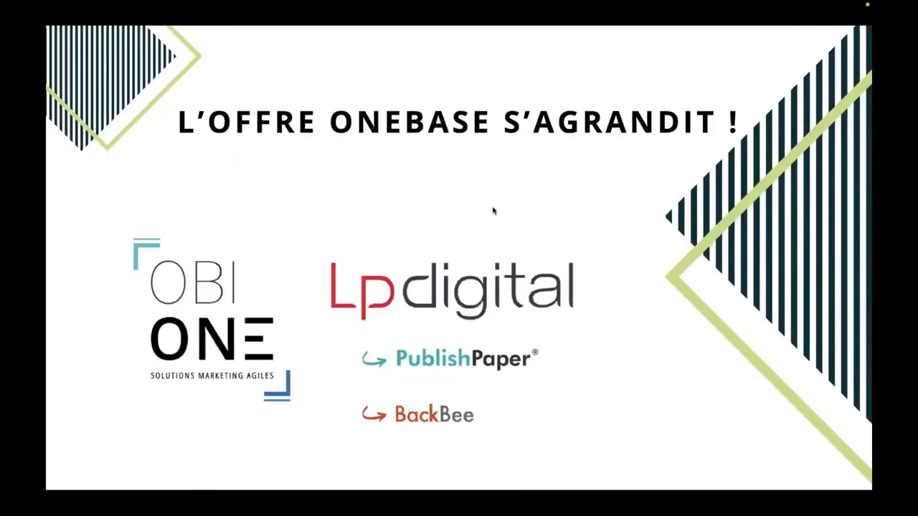